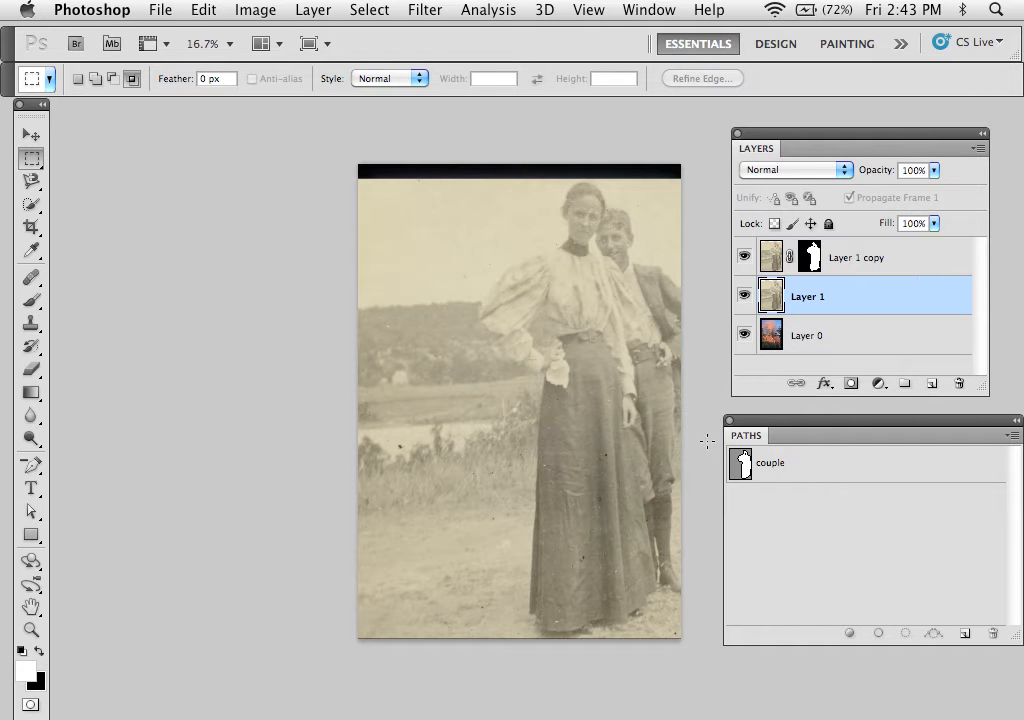
# Load the couple path as a selection, open and cancel Refine Edge for it, and deselect.
pyautogui.keyDown('super'); pyautogui.click(745, 470); pyautogui.keyUp('super')
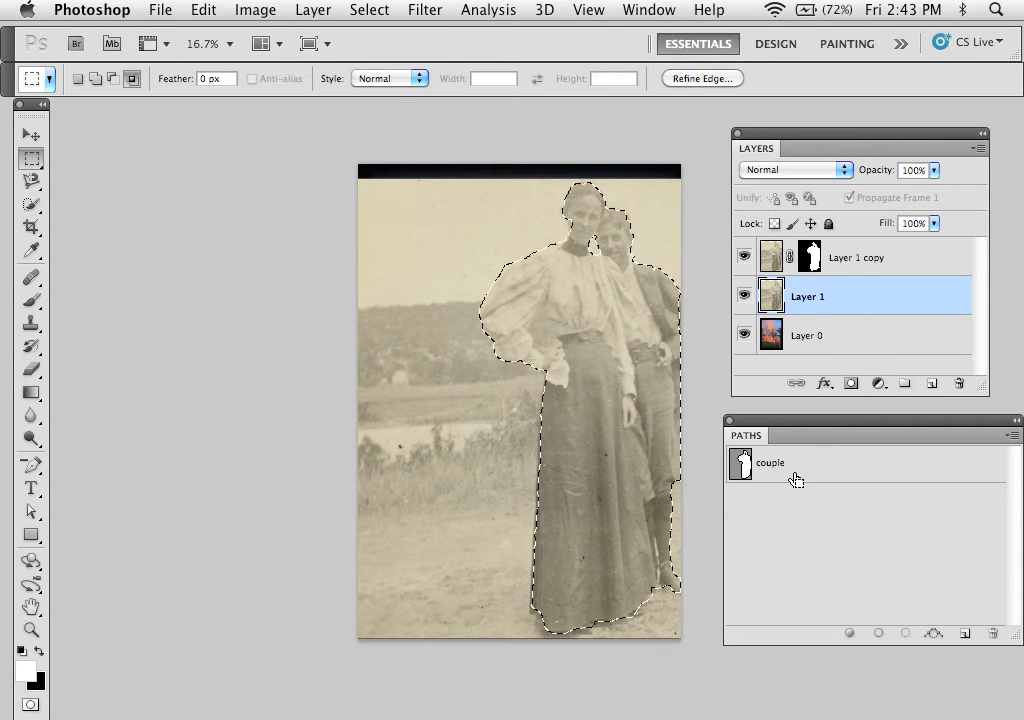
pyautogui.click(369, 10)
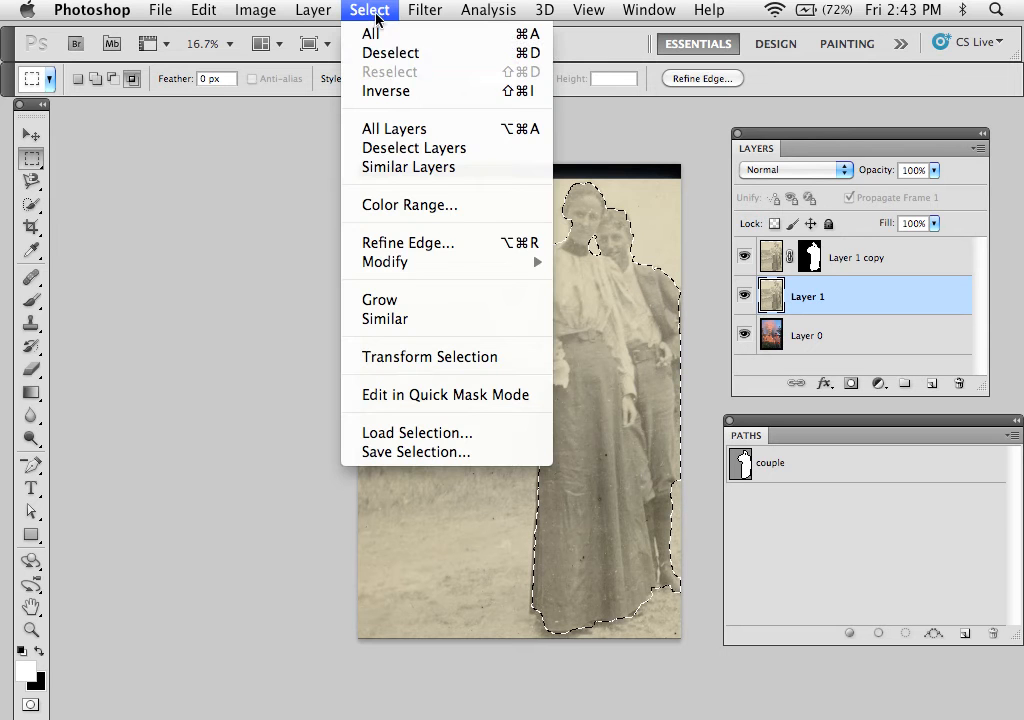
pyautogui.click(418, 245)
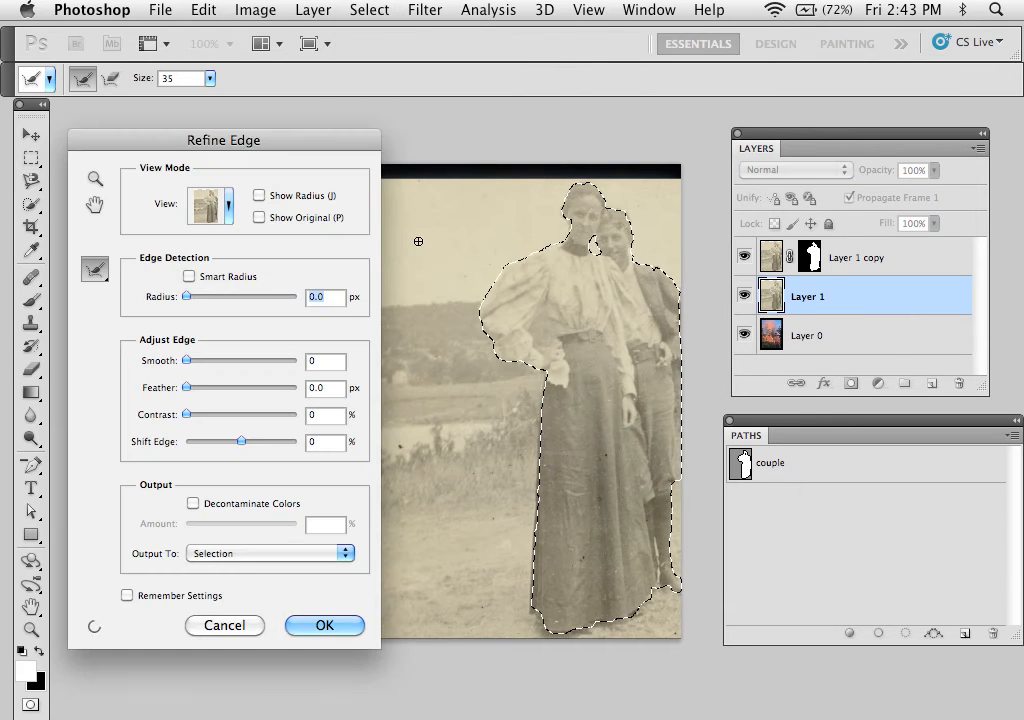
pyautogui.click(222, 624)
pyautogui.press('super+d')
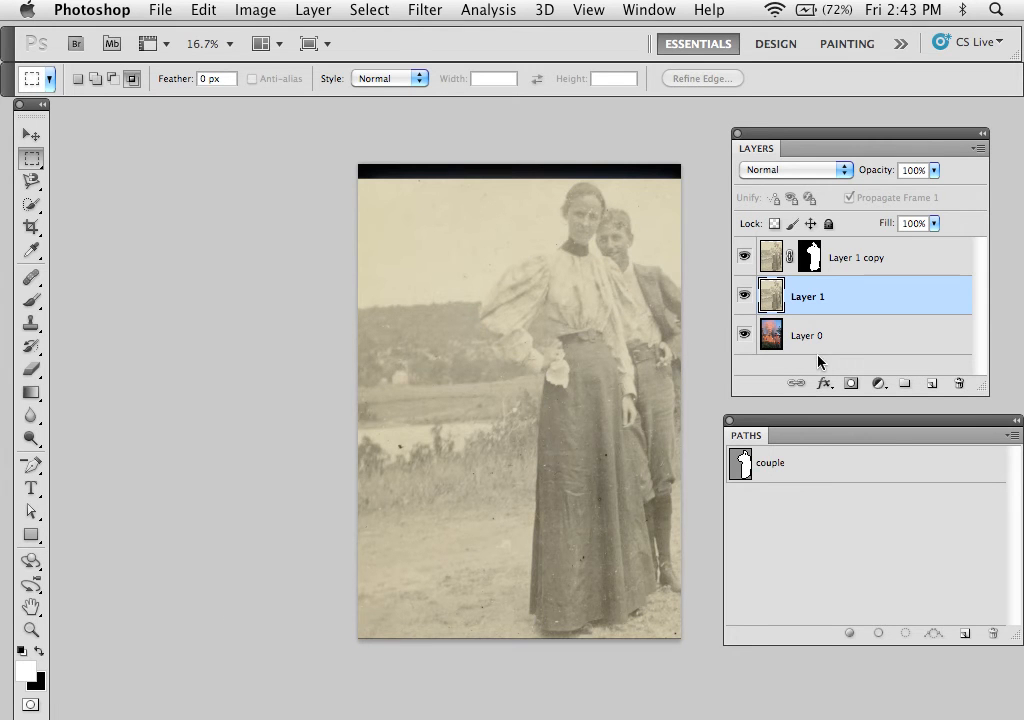
# Open Refine Mask for the layer mask on Layer 1 copy and cancel it.
pyautogui.click(805, 257)
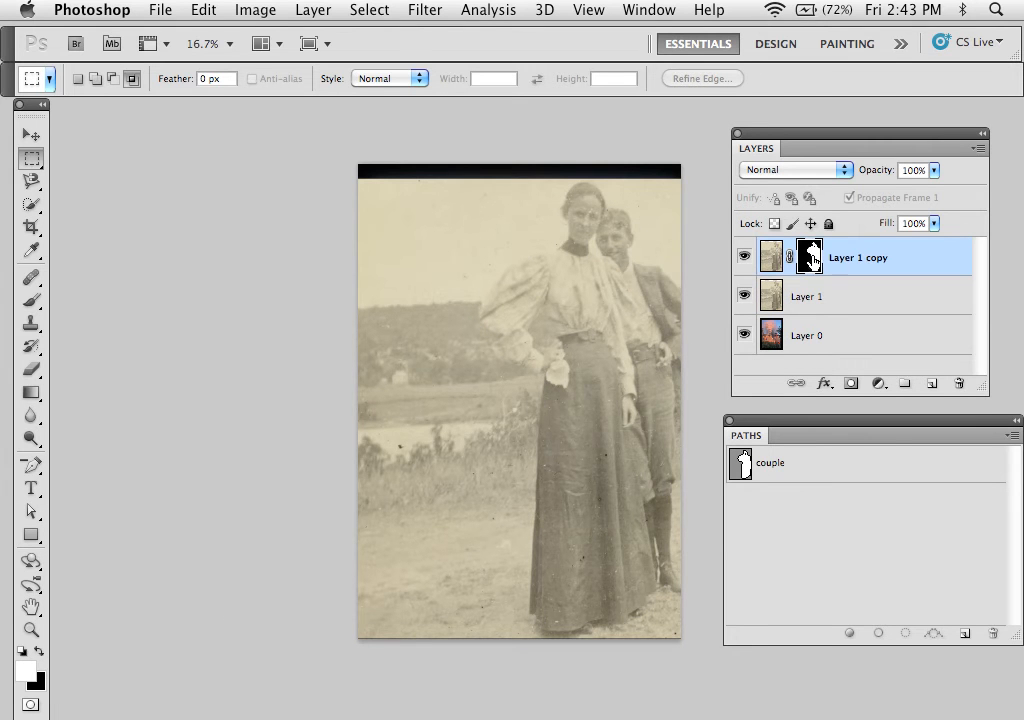
pyautogui.click(371, 12)
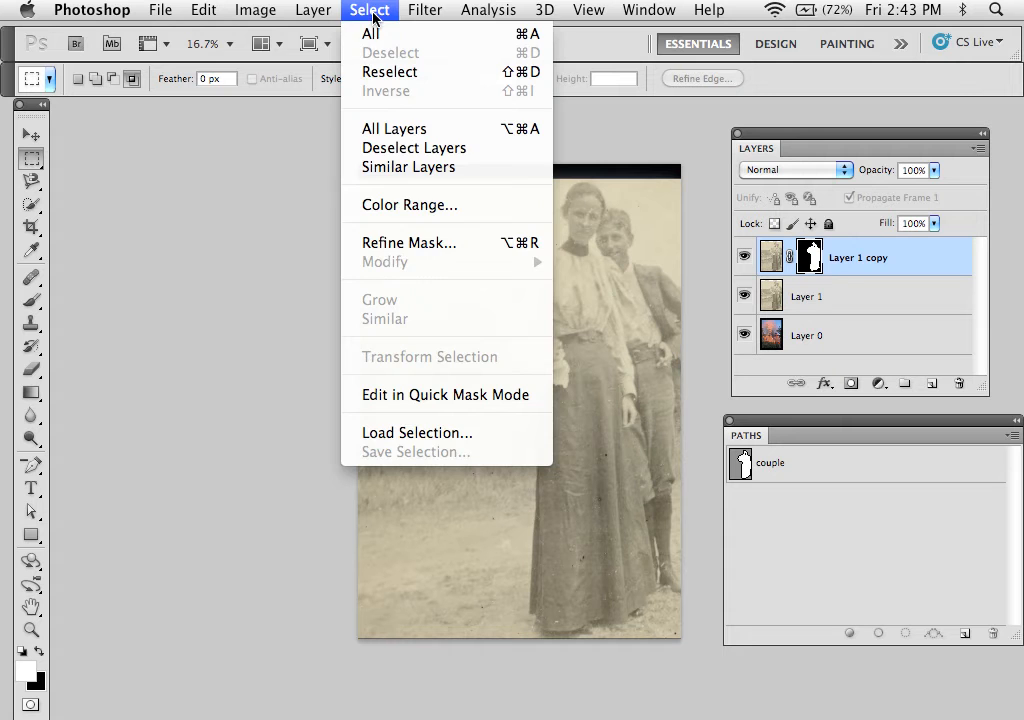
pyautogui.click(410, 250)
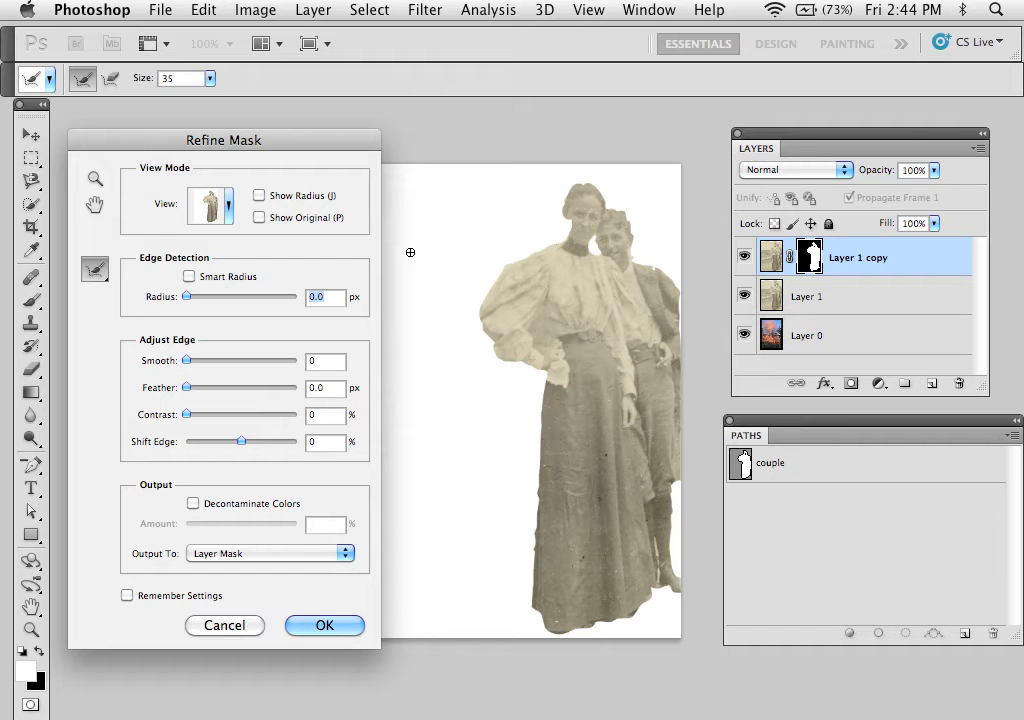
pyautogui.click(212, 624)
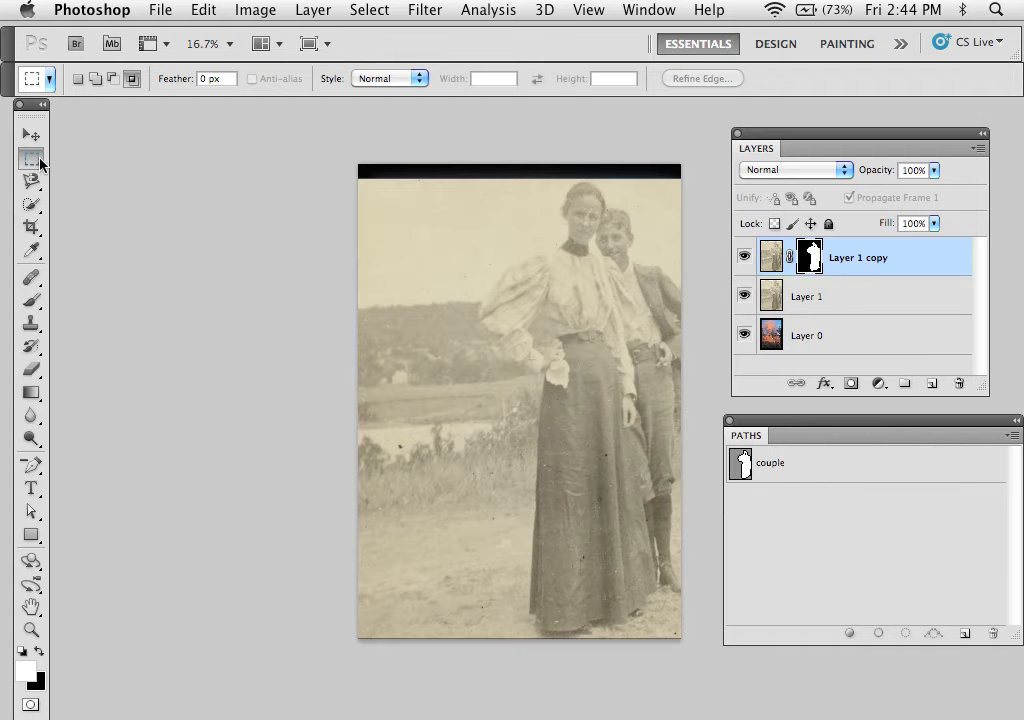
# Make a rectangular selection across the hills and the woman's sleeve, then open and cancel Refine Edge for it.
pyautogui.moveTo(404, 236); pyautogui.dragTo(562, 473)
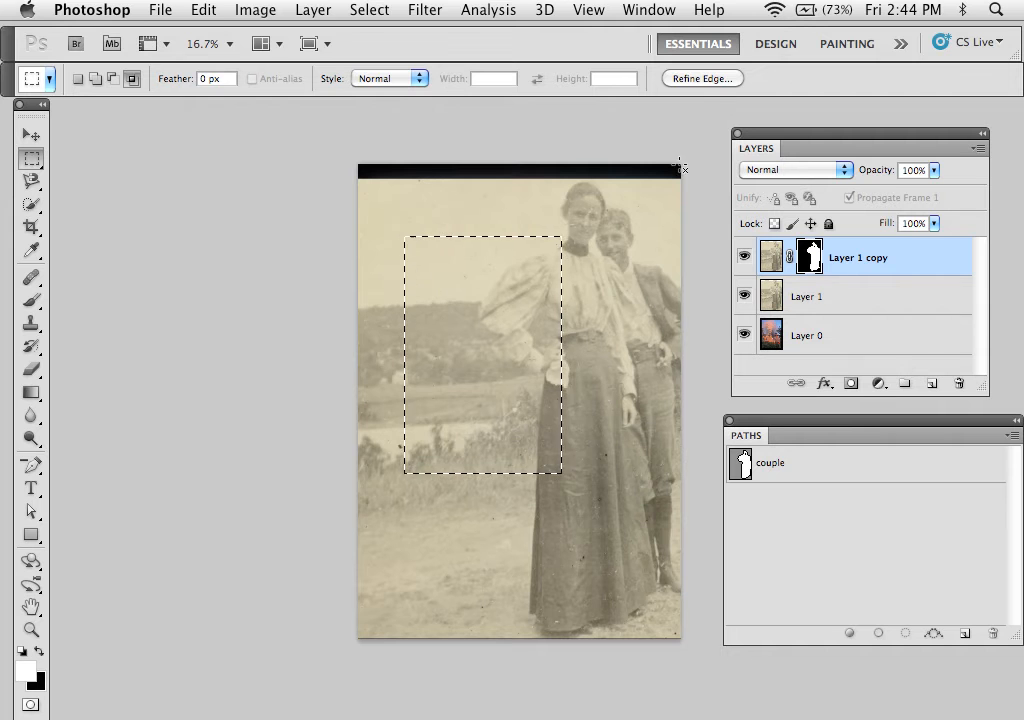
pyautogui.click(698, 80)
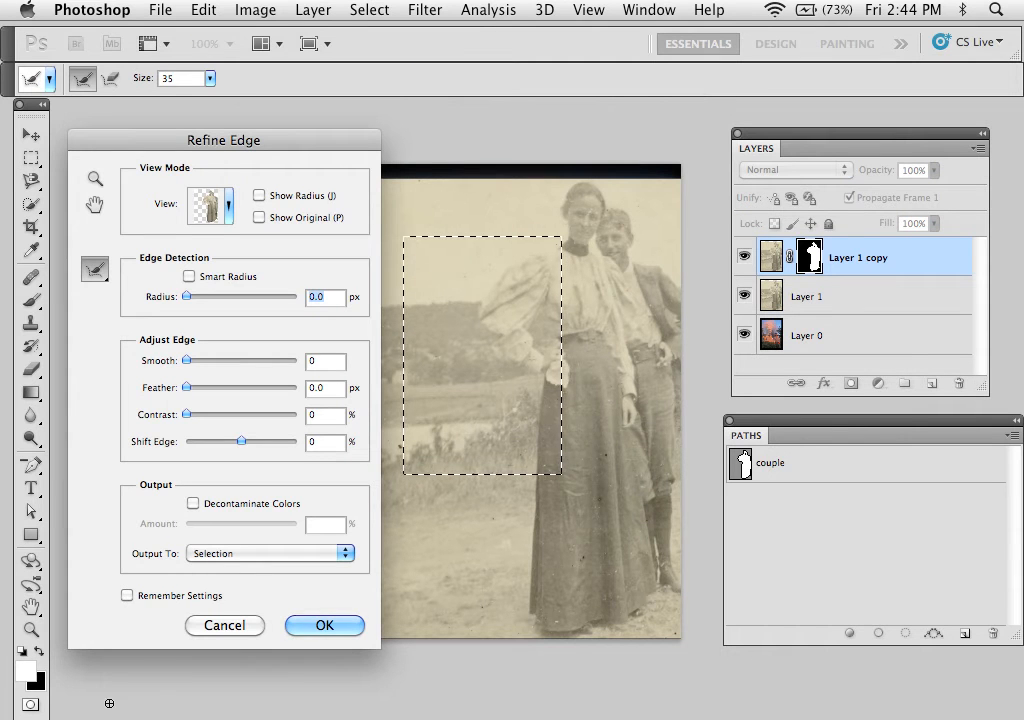
pyautogui.click(236, 624)
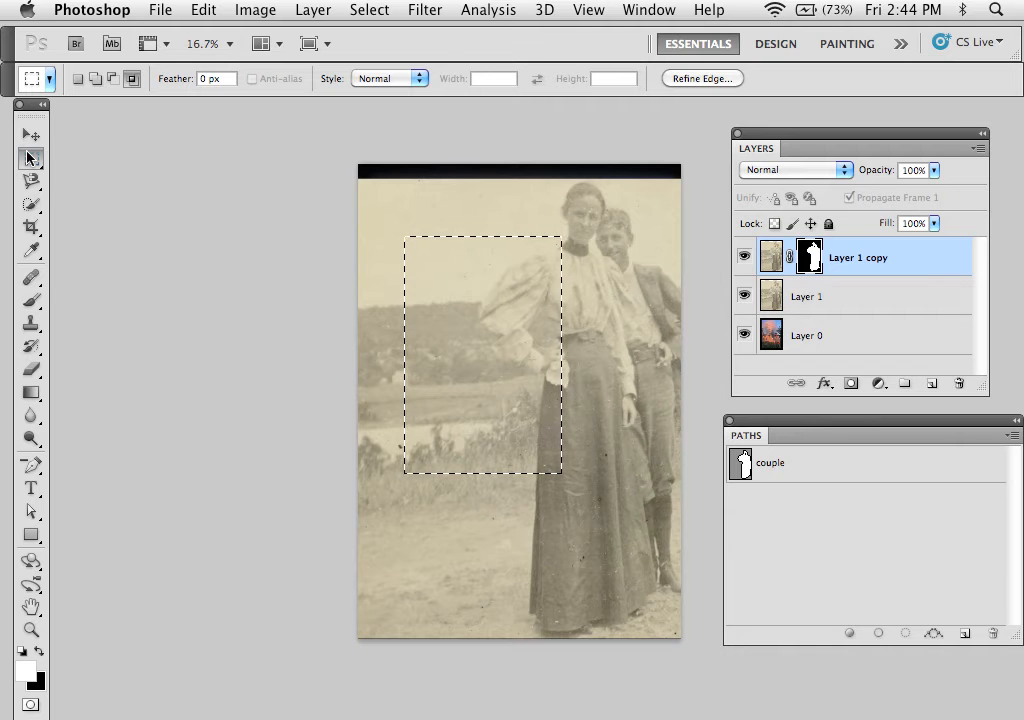
# Subtract the lower part of the rectangular selection with the freehand Lasso tool, and deselect.
pyautogui.click(30, 158)
pyautogui.click(38, 183)
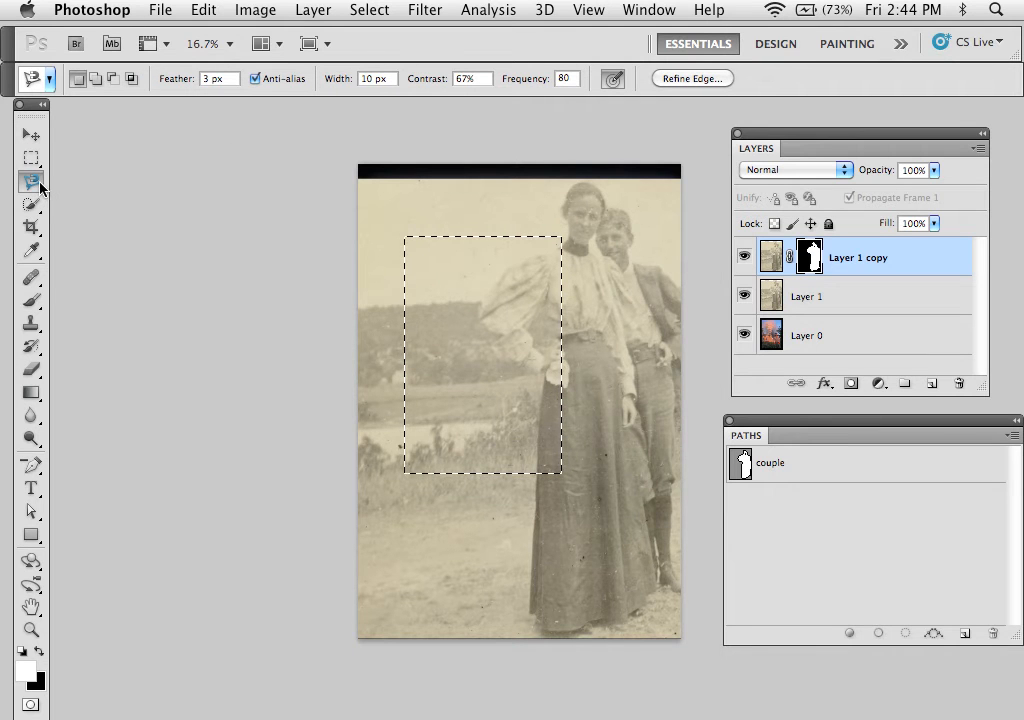
pyautogui.click(40, 187)
pyautogui.click(100, 176)
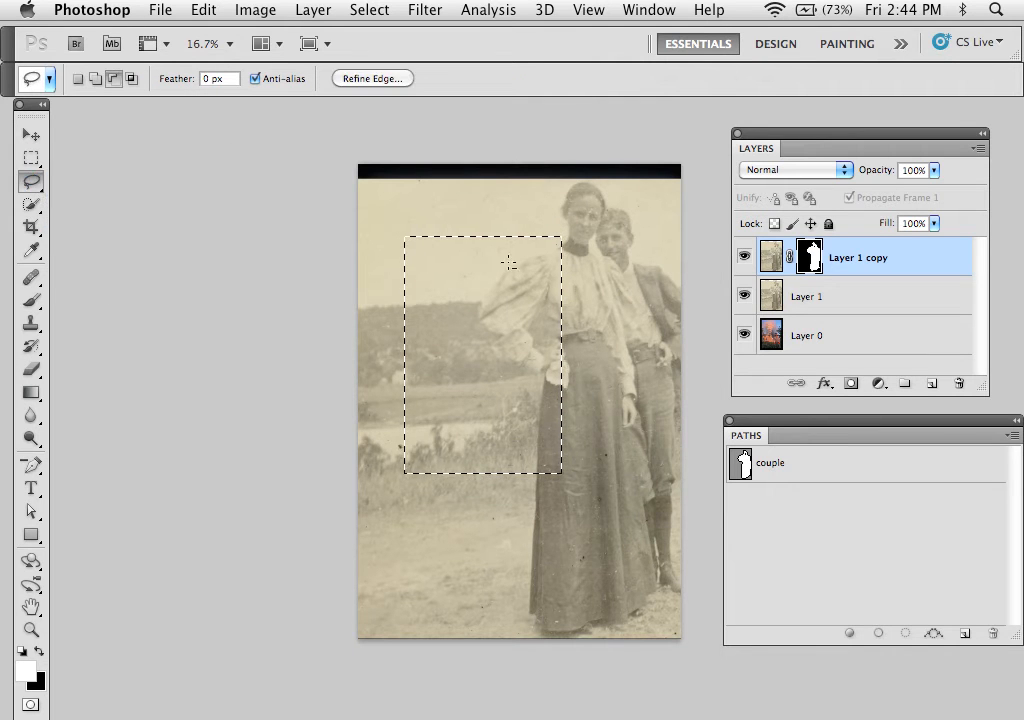
pyautogui.moveTo(509, 262)
pyautogui.mouseDown()
pyautogui.moveTo(442, 516)
pyautogui.moveTo(503, 264)
pyautogui.mouseUp()
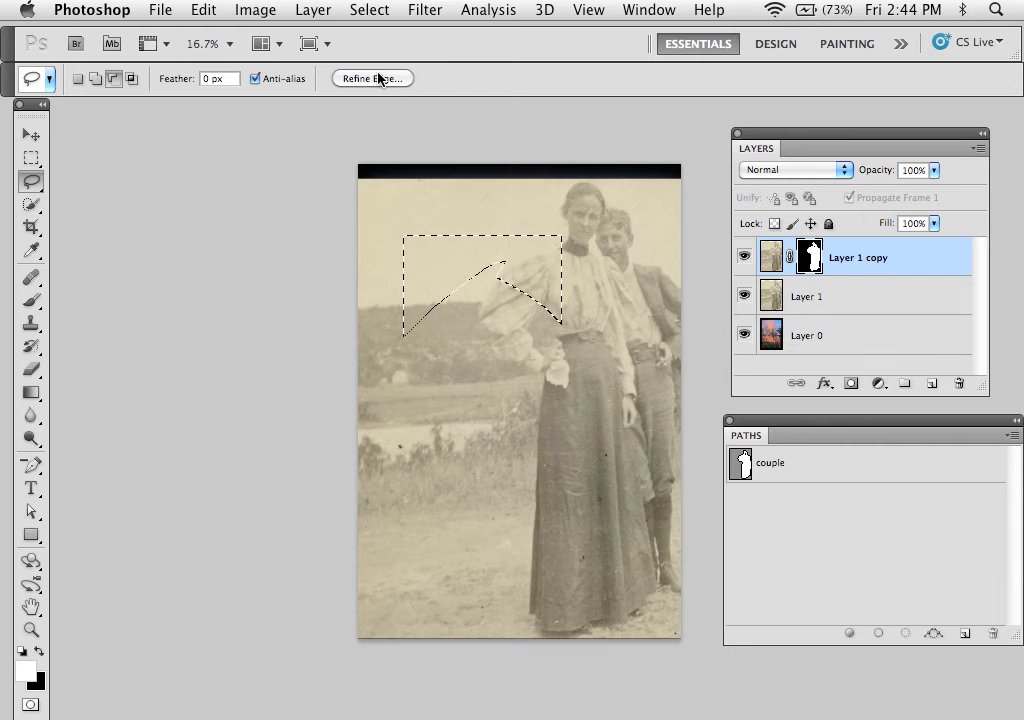
pyautogui.press('super+d')
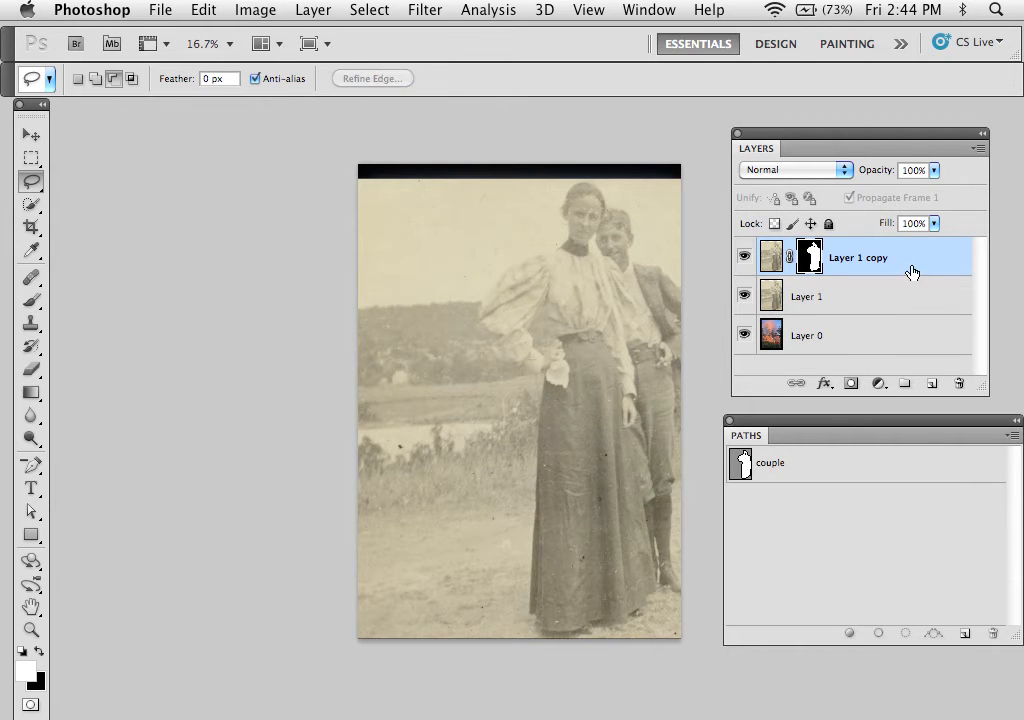
# Delete the Layer 1 copy layer and load the couple path as a selection on Layer 1.
pyautogui.moveTo(910, 270); pyautogui.dragTo(960, 386)
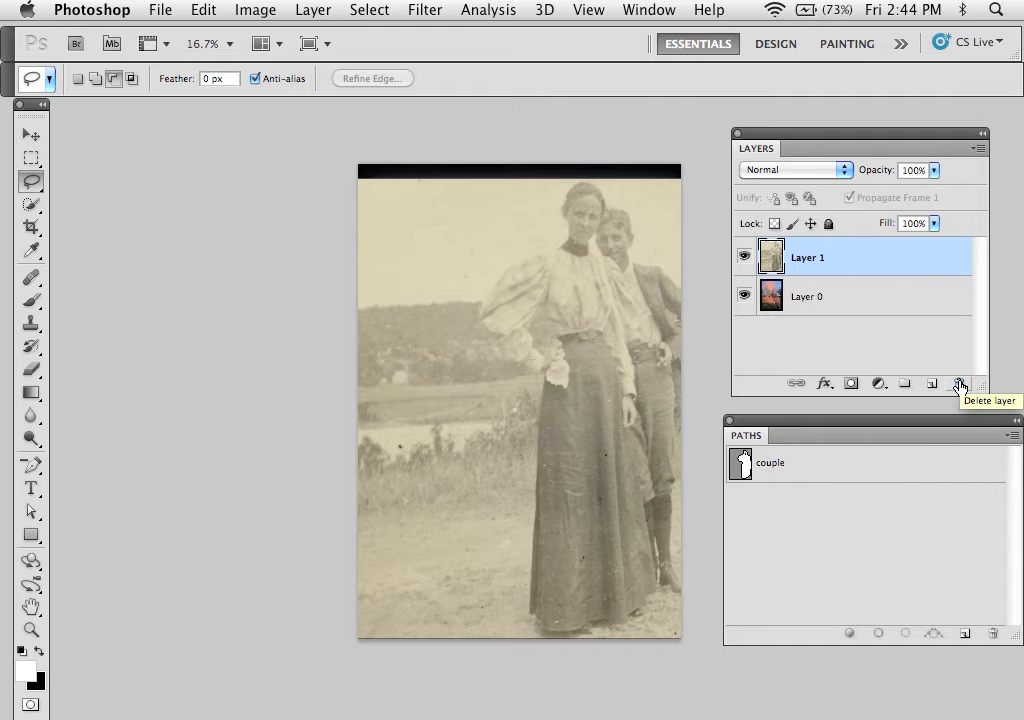
pyautogui.click(756, 478)
pyautogui.keyDown('super'); pyautogui.click(750, 468); pyautogui.keyUp('super')
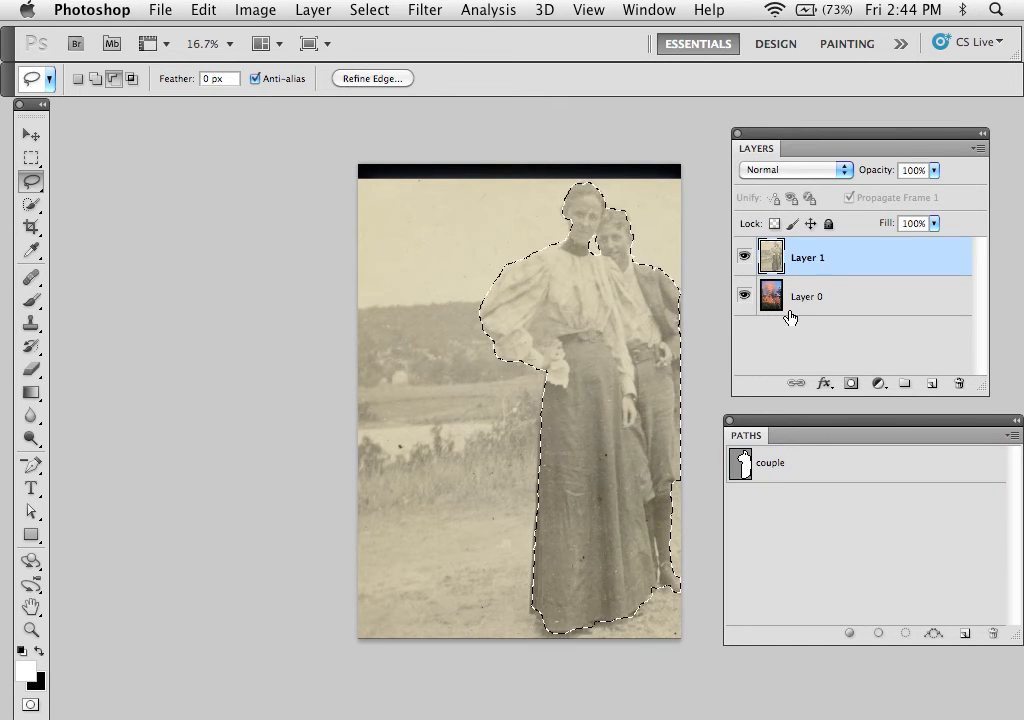
# Hide and show Layer 1 twice to compare the couple photo with the burning house photo beneath it.
pyautogui.click(744, 257)
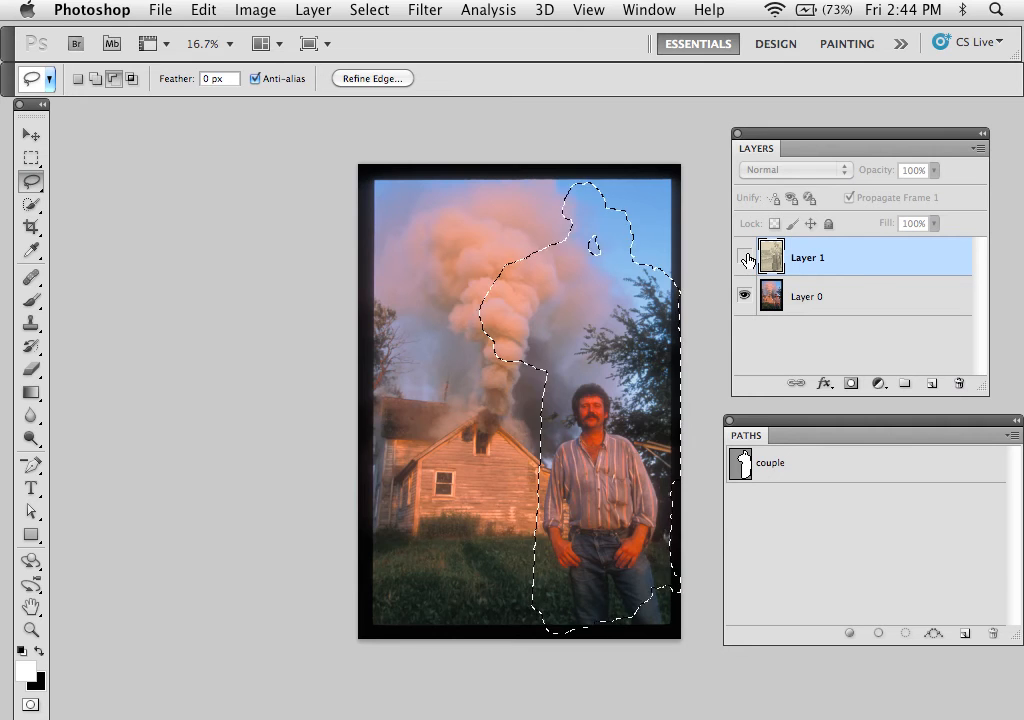
pyautogui.click(745, 258)
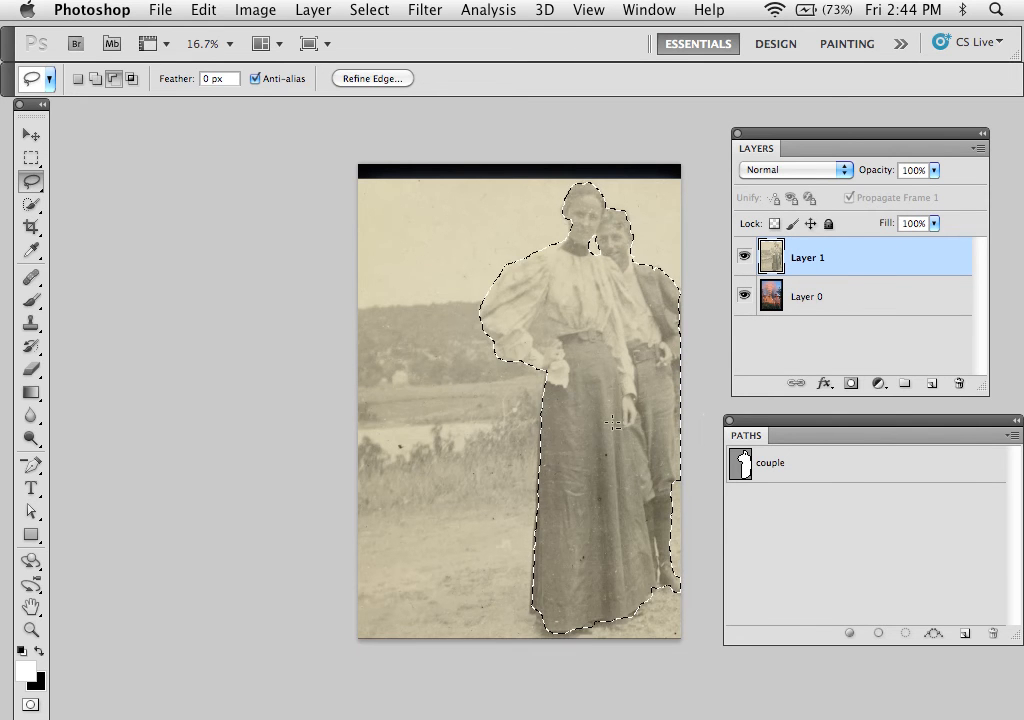
pyautogui.click(744, 258)
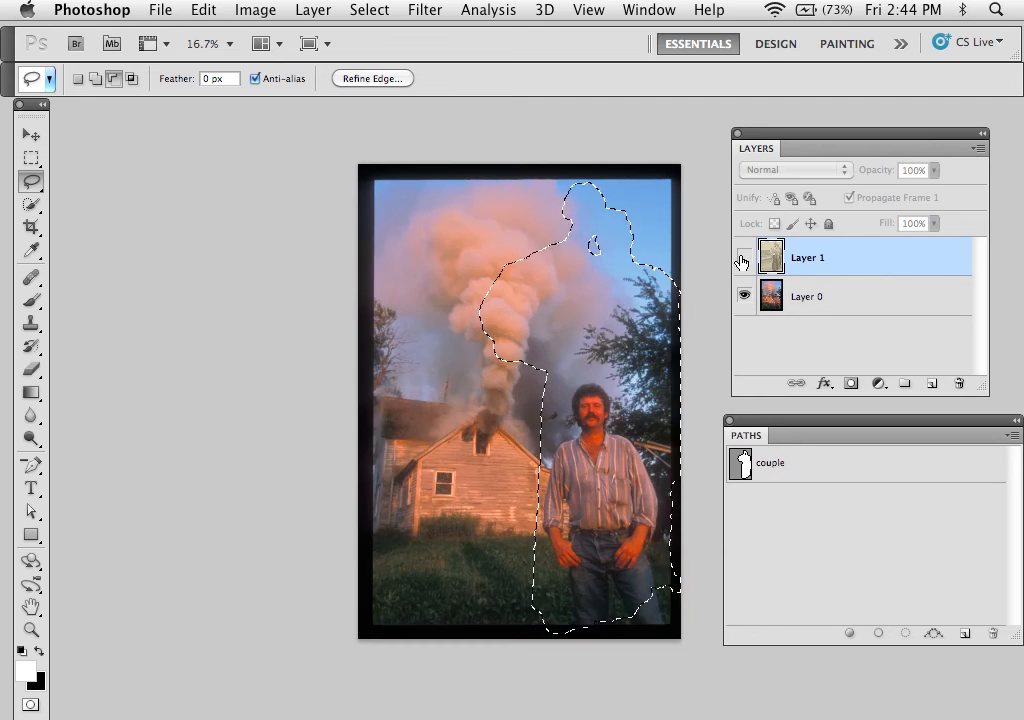
pyautogui.click(744, 258)
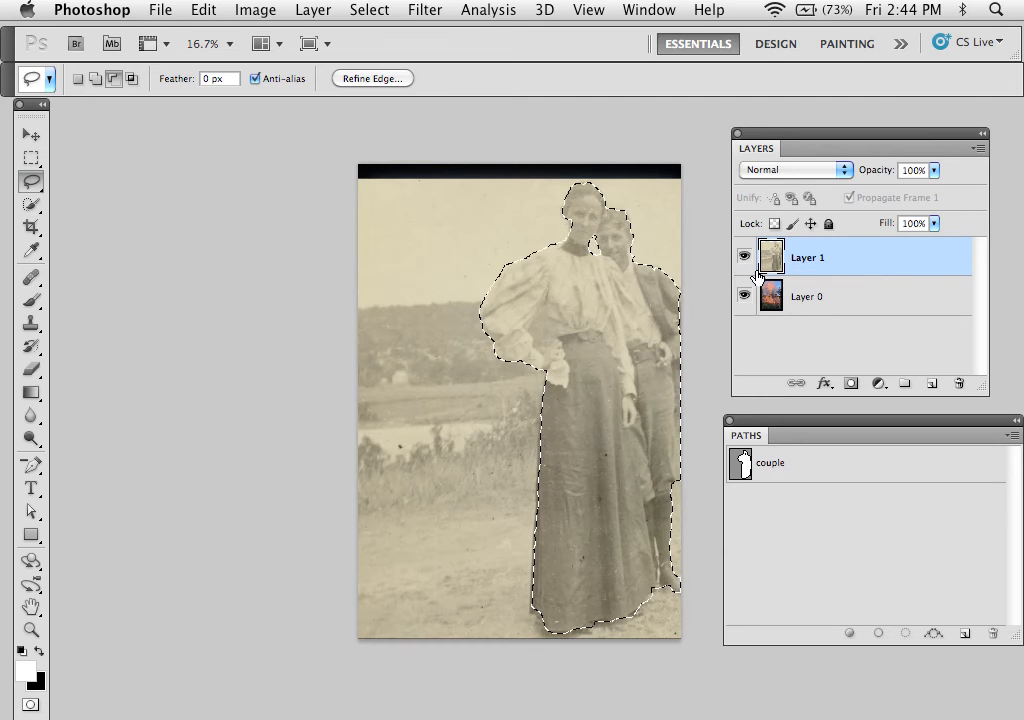
# Open Refine Edge for the couple selection and set its view mode to On Layers.
pyautogui.click(390, 79)
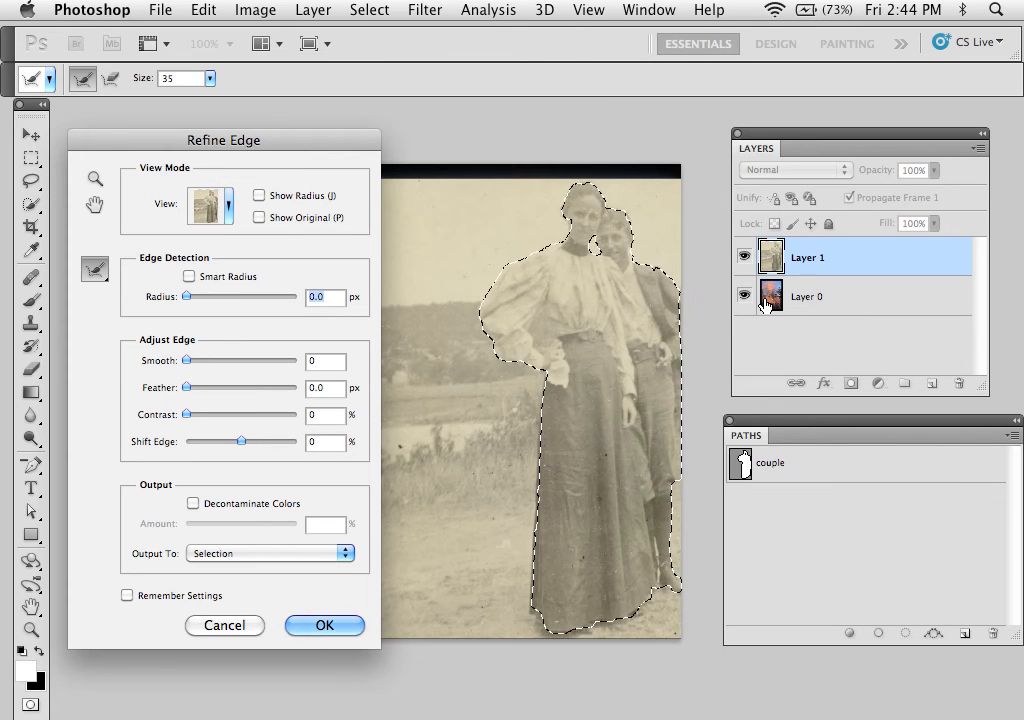
pyautogui.moveTo(287, 148); pyautogui.dragTo(305, 160)
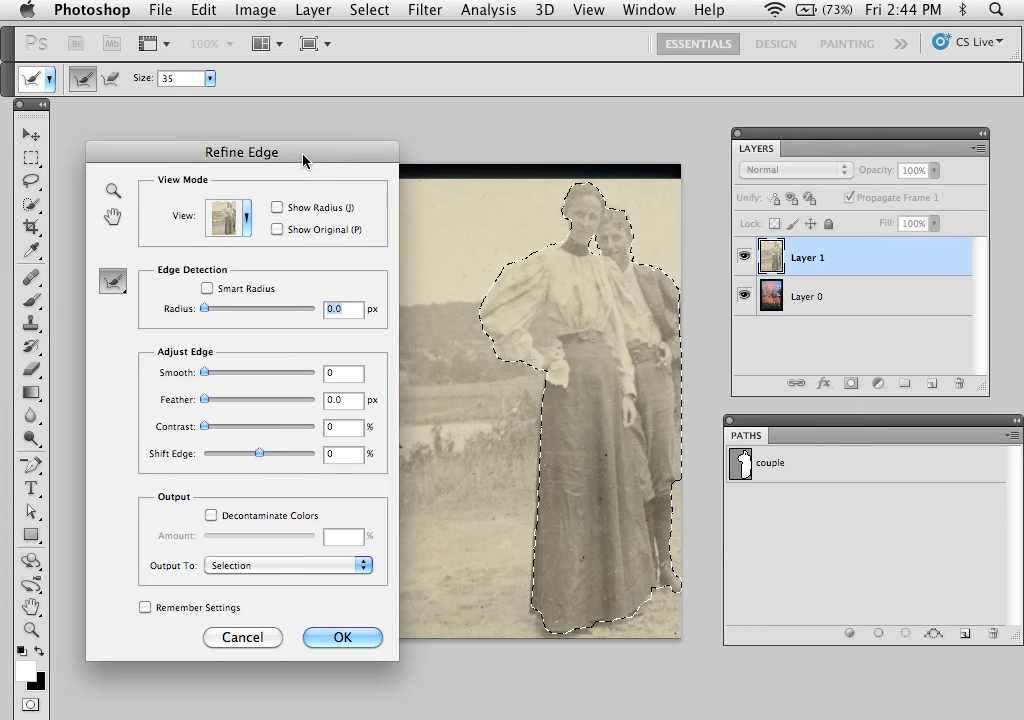
pyautogui.click(249, 218)
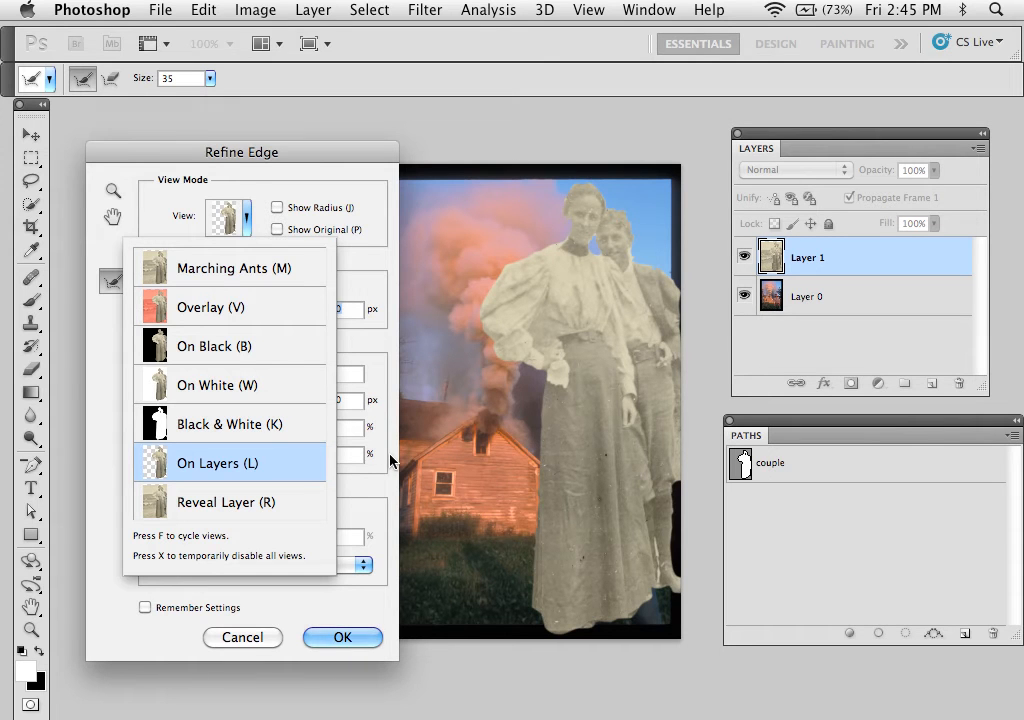
pyautogui.click(248, 164)
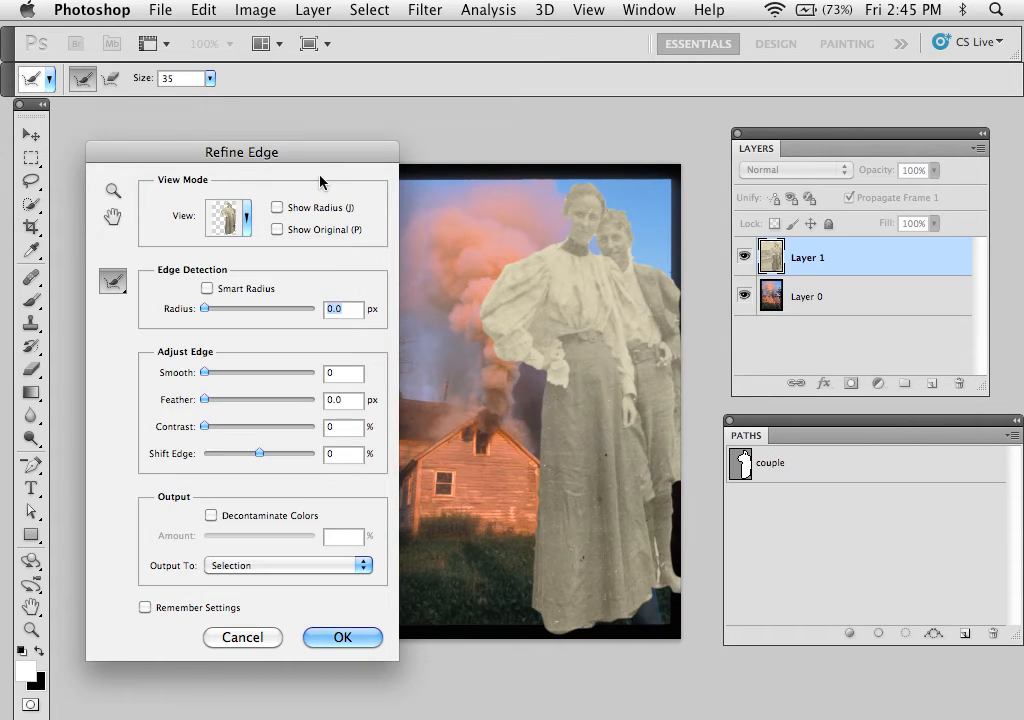
# Turn on Show Radius, try out the Radius adjustment, and turn on Show Original.
pyautogui.click(277, 208)
pyautogui.moveTo(360, 162); pyautogui.dragTo(293, 161)
pyautogui.moveTo(138, 301); pyautogui.dragTo(100, 245)
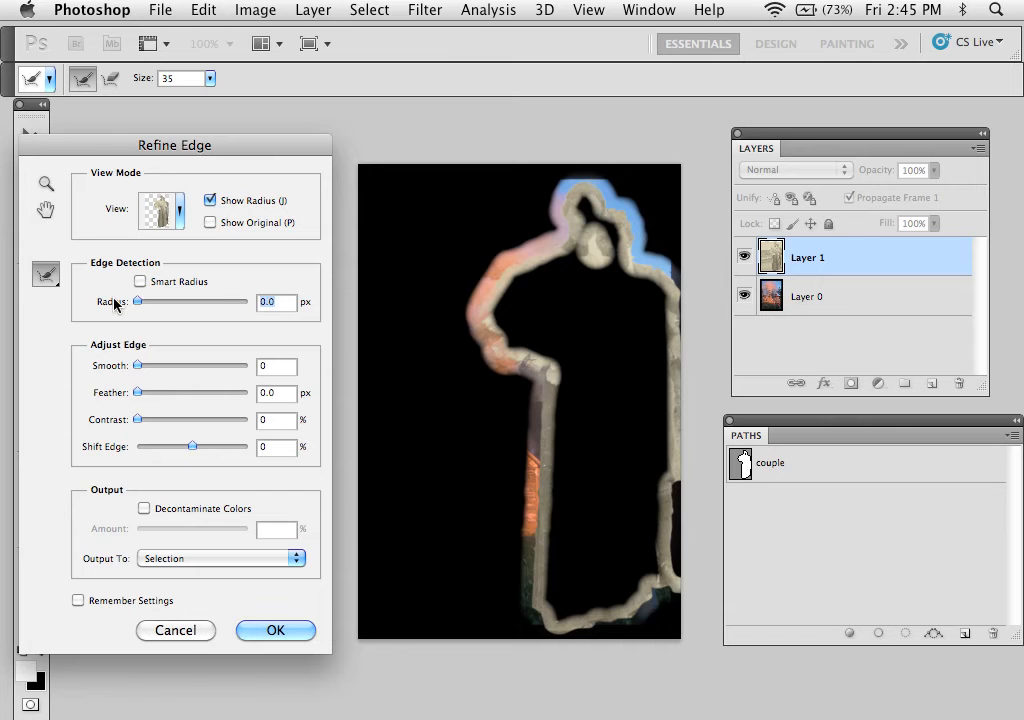
pyautogui.click(210, 223)
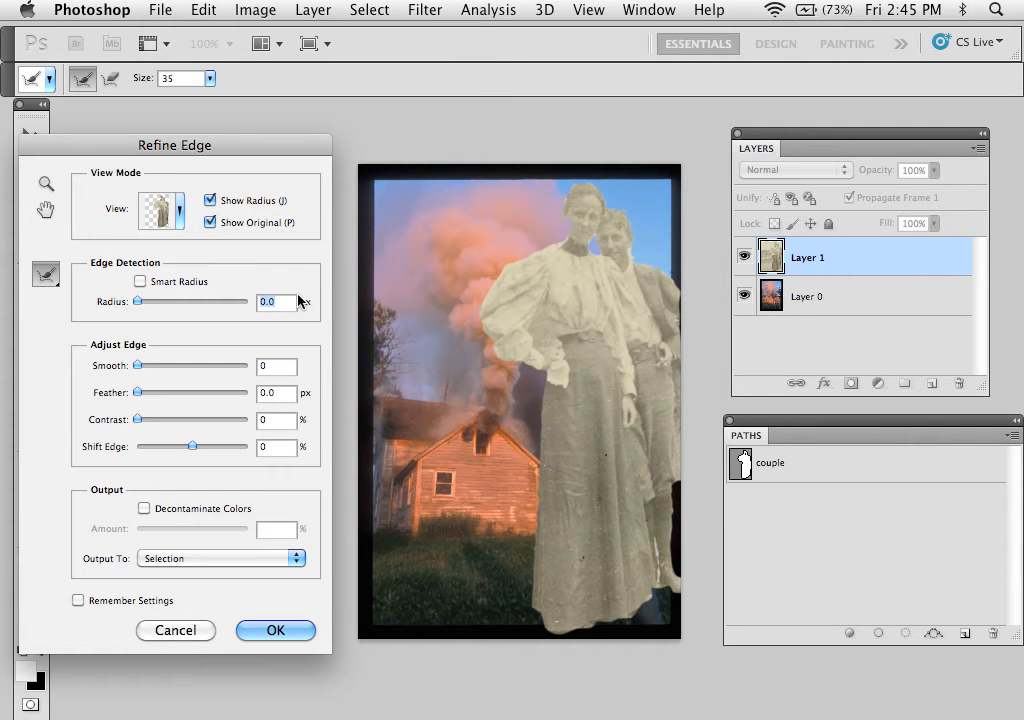
# Set the edge detection Radius to 55.8 px and switch Show Radius off and back on.
pyautogui.moveTo(162, 301); pyautogui.dragTo(211, 309)
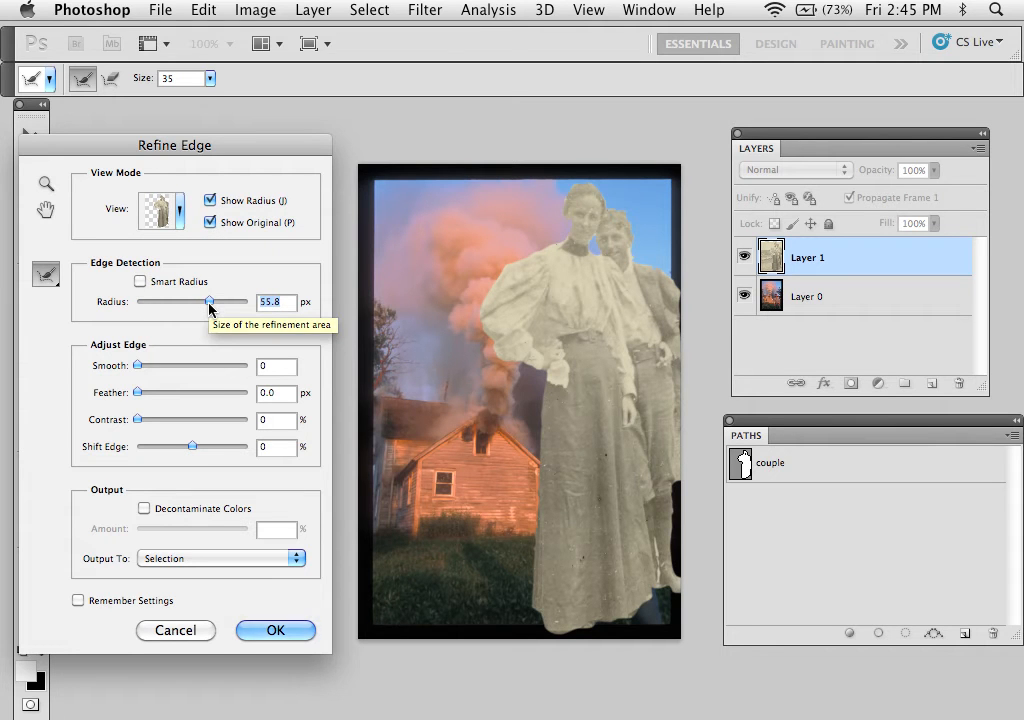
pyautogui.click(206, 201)
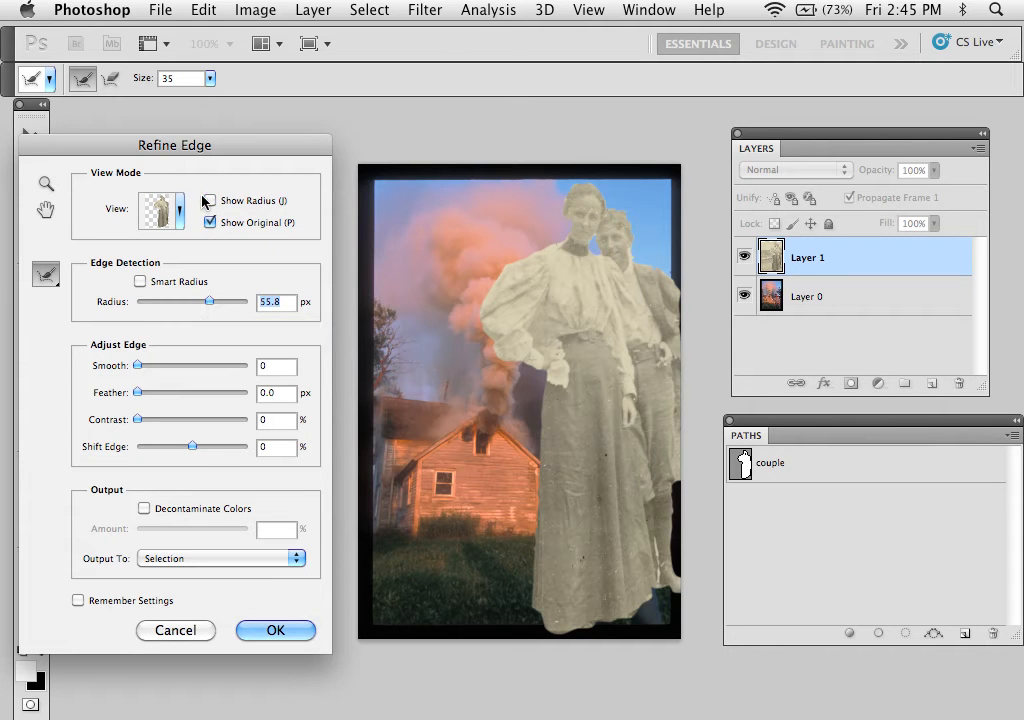
pyautogui.moveTo(247, 151); pyautogui.dragTo(366, 151)
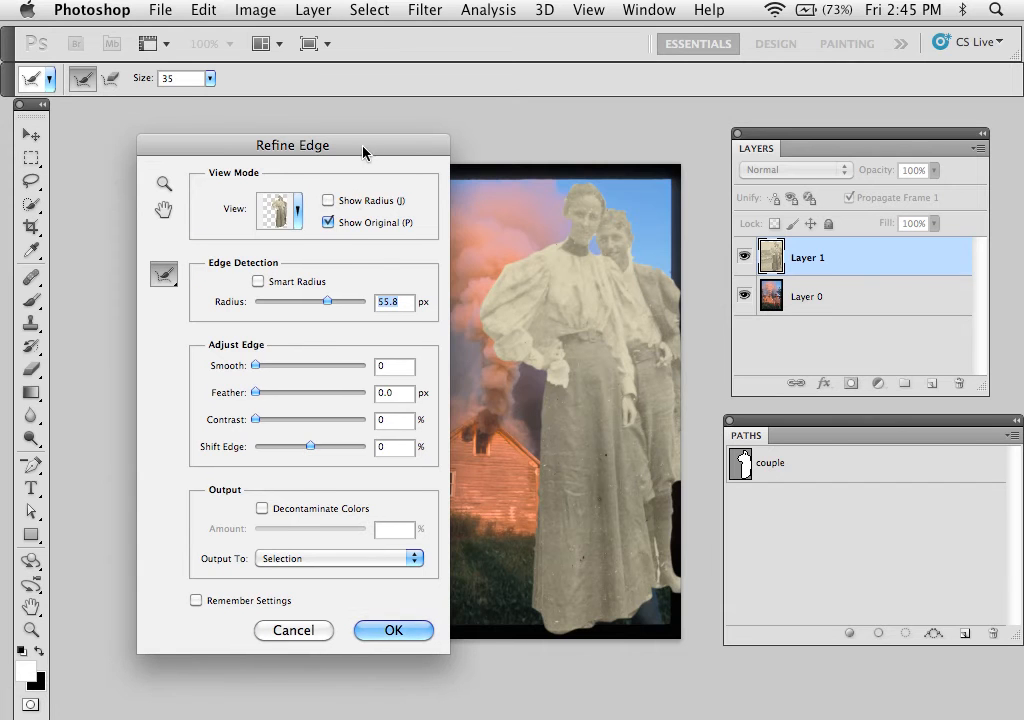
pyautogui.click(329, 201)
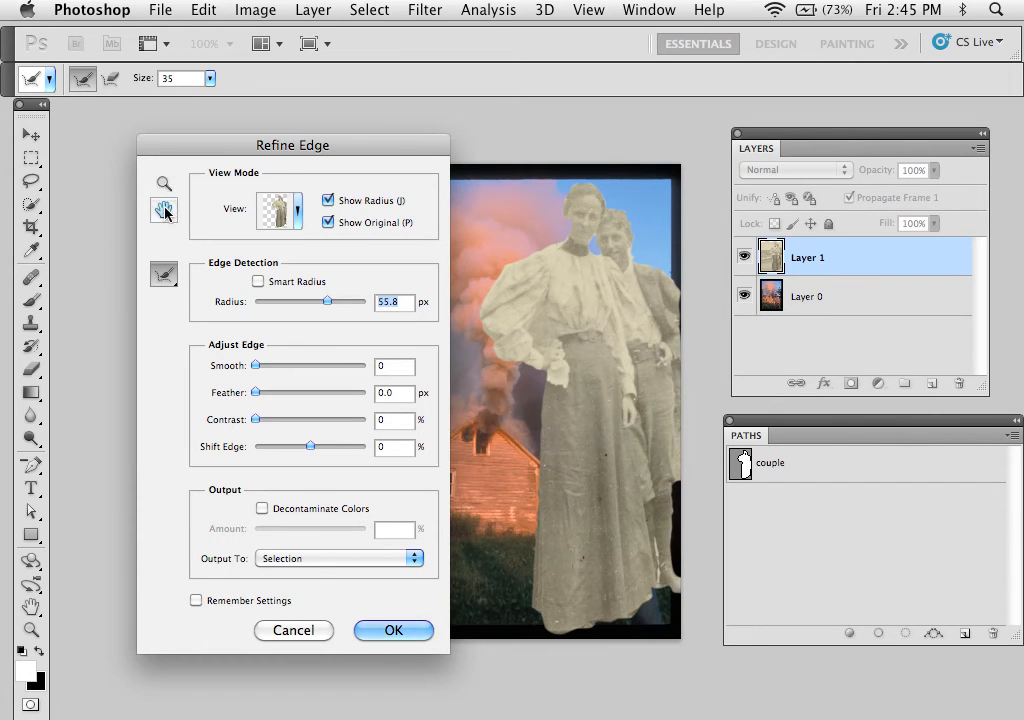
# Move the Refine Edge dialog off the photo and examine the couple's edges up close around the heads, shoulders and sleeve.
pyautogui.moveTo(336, 155); pyautogui.dragTo(268, 140)
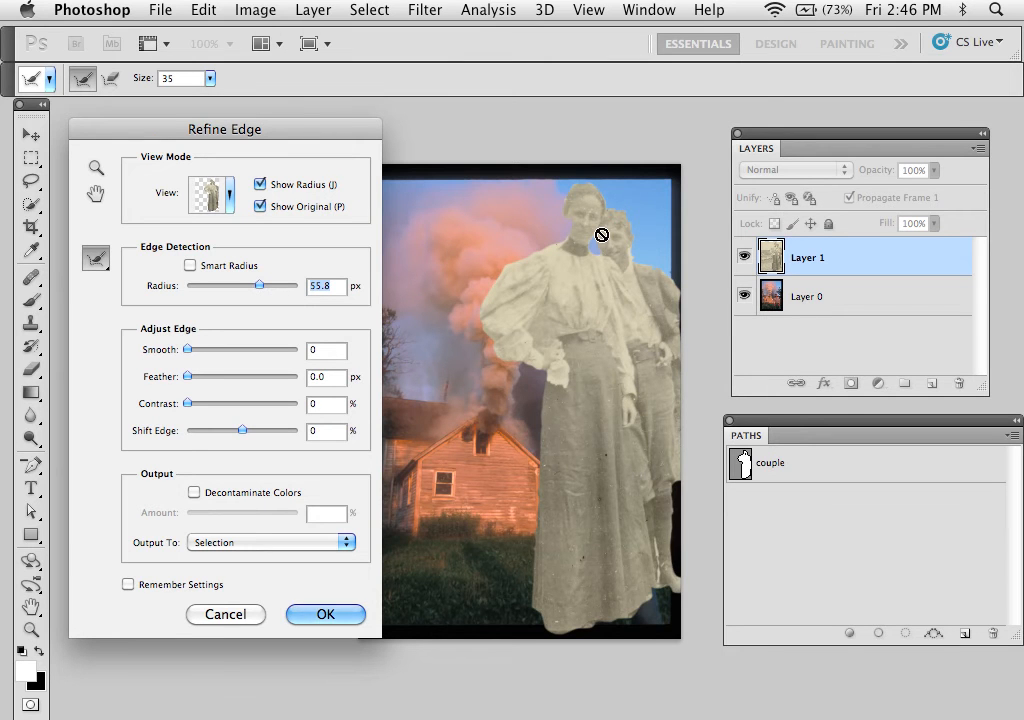
pyautogui.press('super+plus')
pyautogui.press('super+plus')
pyautogui.moveTo(530, 279); pyautogui.dragTo(495, 551)
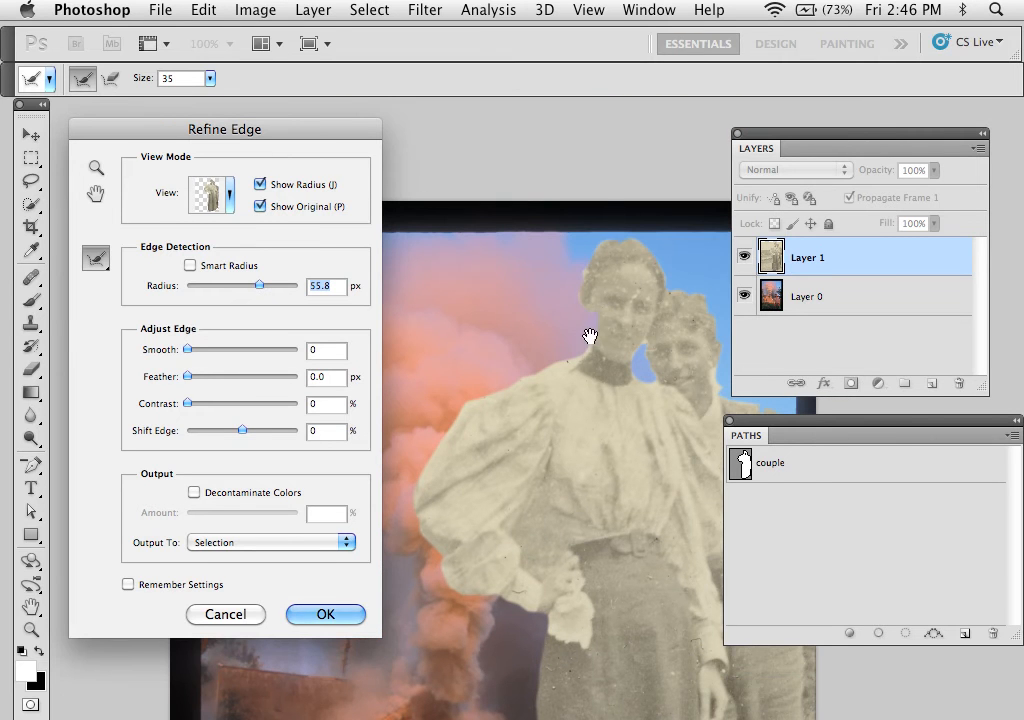
pyautogui.moveTo(599, 361); pyautogui.dragTo(517, 293)
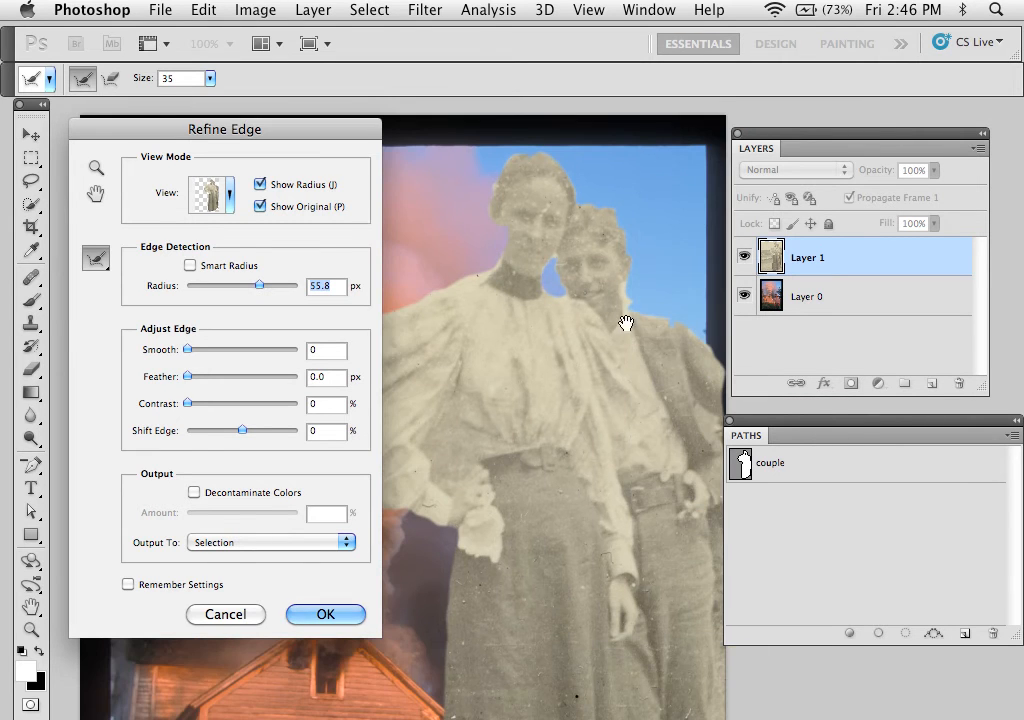
pyautogui.moveTo(619, 318); pyautogui.dragTo(592, 265)
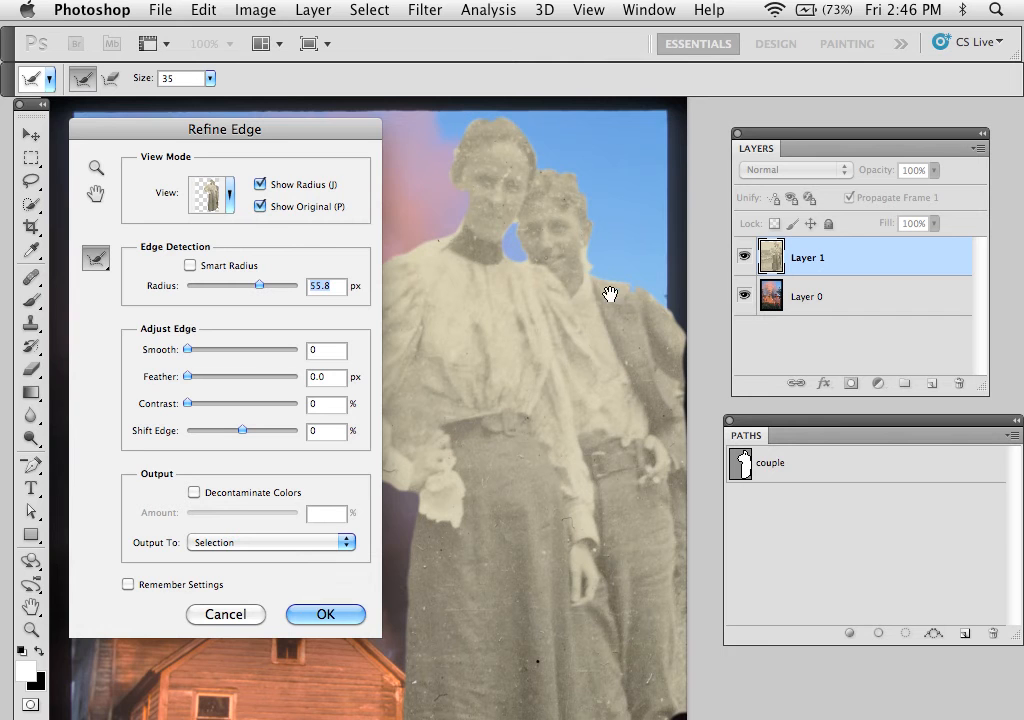
pyautogui.moveTo(526, 335); pyautogui.dragTo(640, 269)
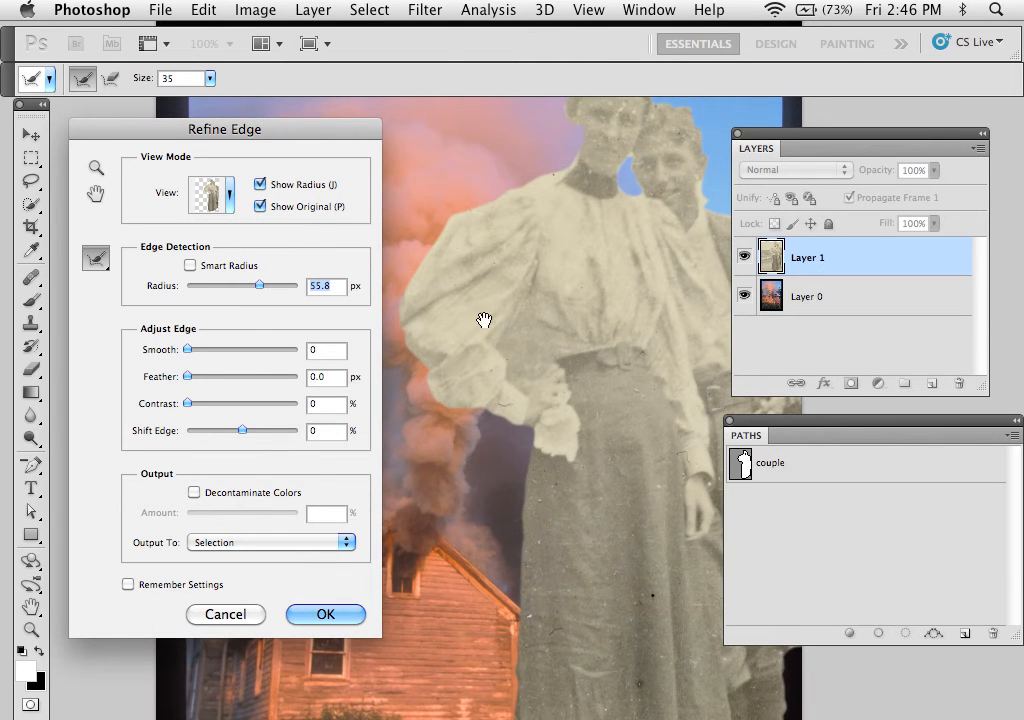
# Turn on Smart Radius with a Radius of 17.5 px, and turn off Show Radius and Show Original.
pyautogui.click(207, 286)
pyautogui.moveTo(207, 286); pyautogui.dragTo(220, 288)
pyautogui.click(187, 266)
pyautogui.moveTo(221, 287)
pyautogui.mouseDown()
pyautogui.moveTo(205, 289)
pyautogui.moveTo(236, 289)
pyautogui.mouseUp()
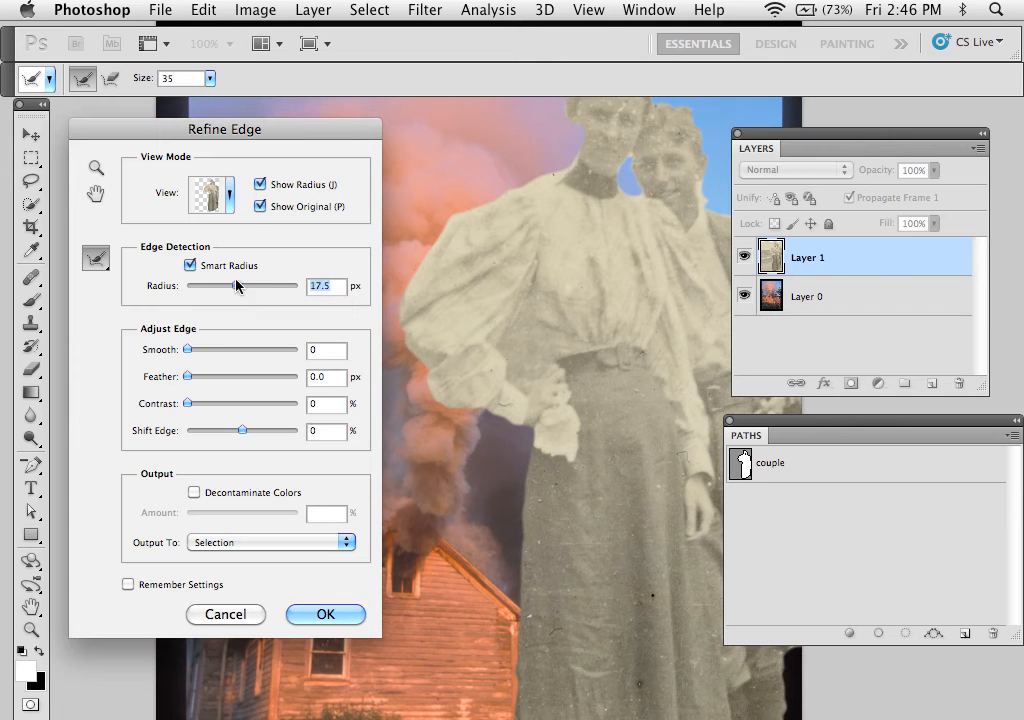
pyautogui.click(263, 186)
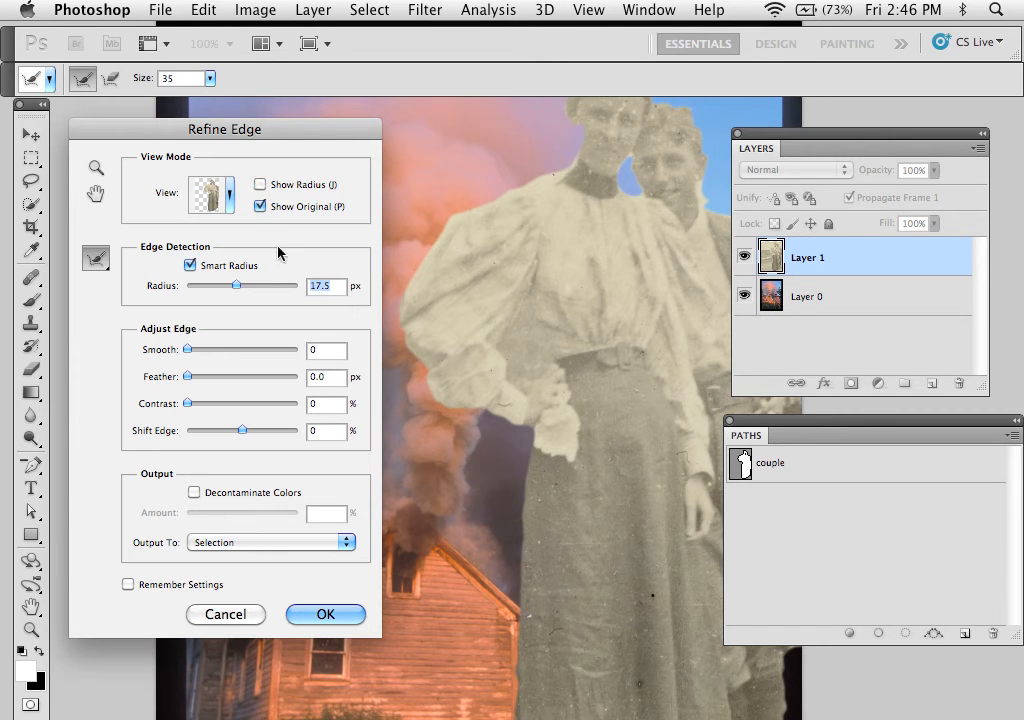
pyautogui.click(260, 207)
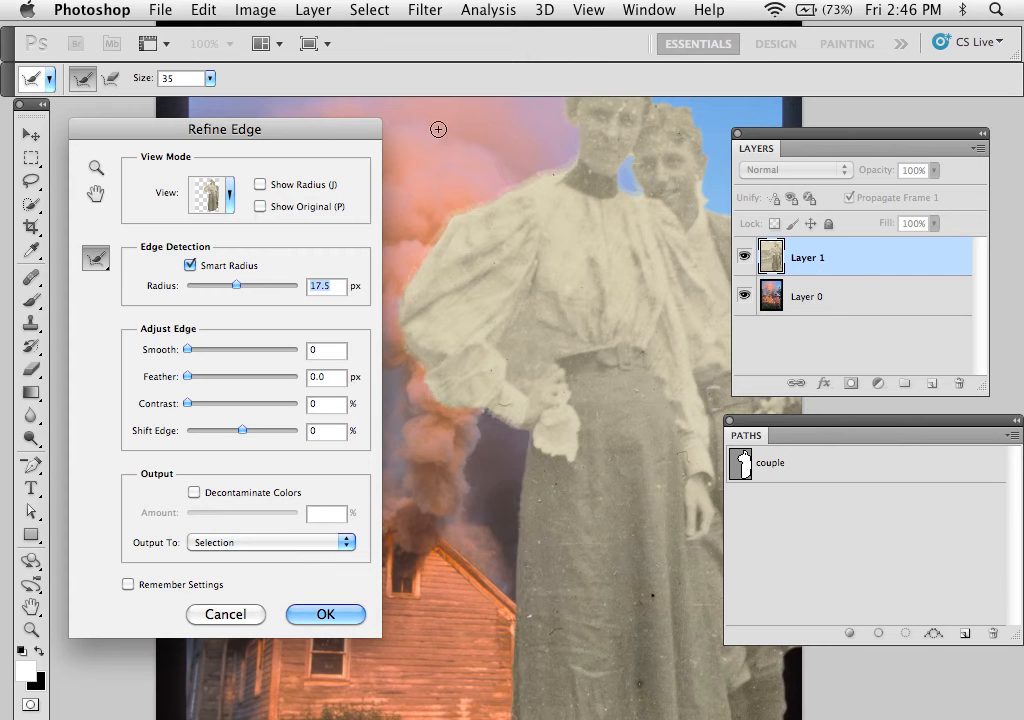
# Compare Radius values from 0.5 to 120.1 px on the sleeve edge, set 2.7 px with Smart Radius, and cancel Refine Edge.
pyautogui.press('super+plus')
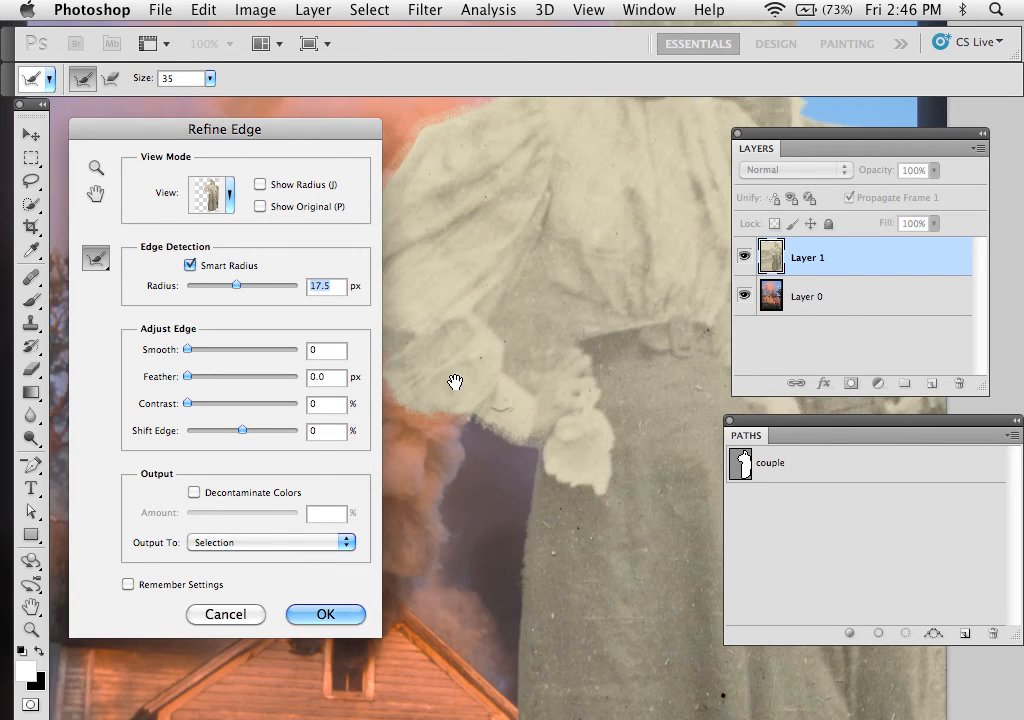
pyautogui.moveTo(452, 379); pyautogui.dragTo(560, 514)
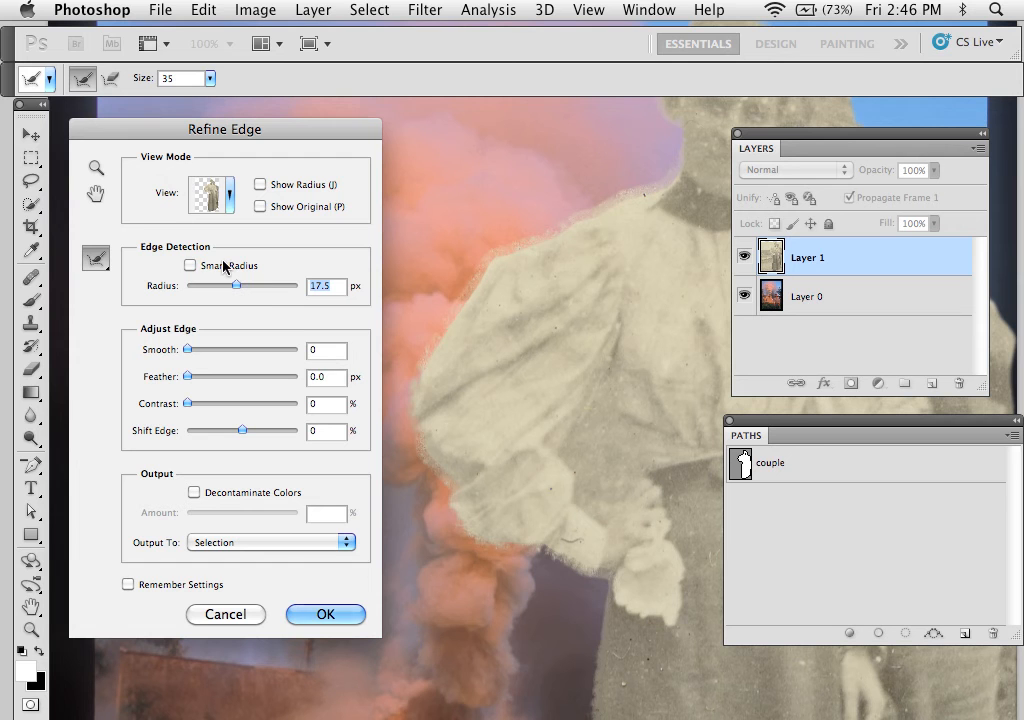
pyautogui.moveTo(237, 286); pyautogui.dragTo(257, 289)
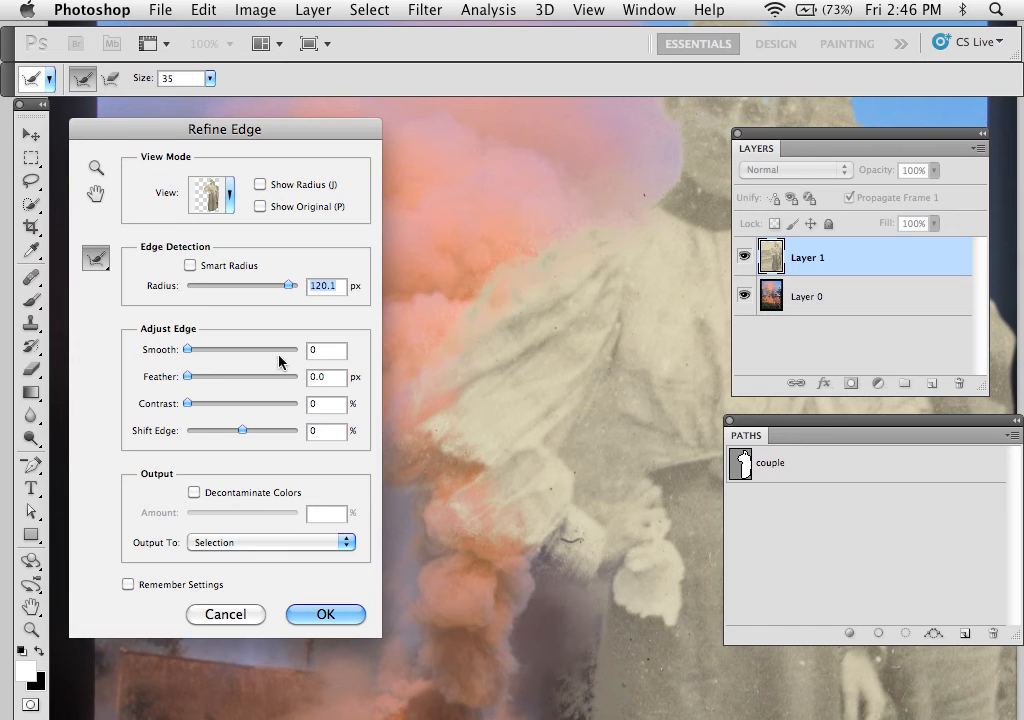
pyautogui.moveTo(215, 284); pyautogui.dragTo(189, 282)
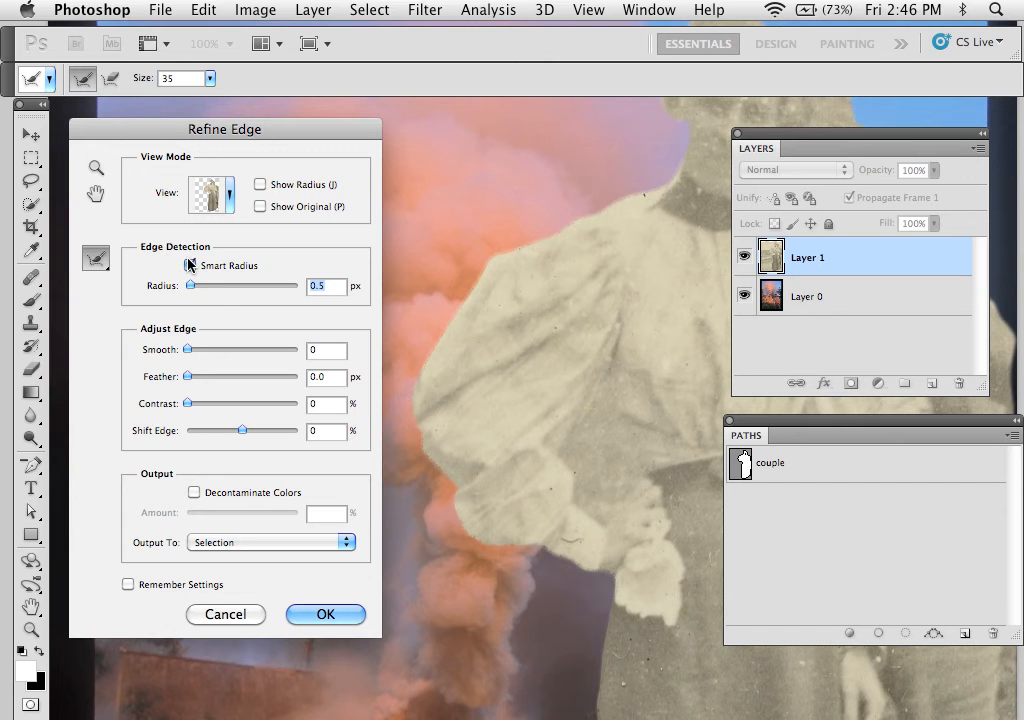
pyautogui.moveTo(204, 285)
pyautogui.mouseDown()
pyautogui.moveTo(240, 284)
pyautogui.moveTo(207, 288)
pyautogui.mouseUp()
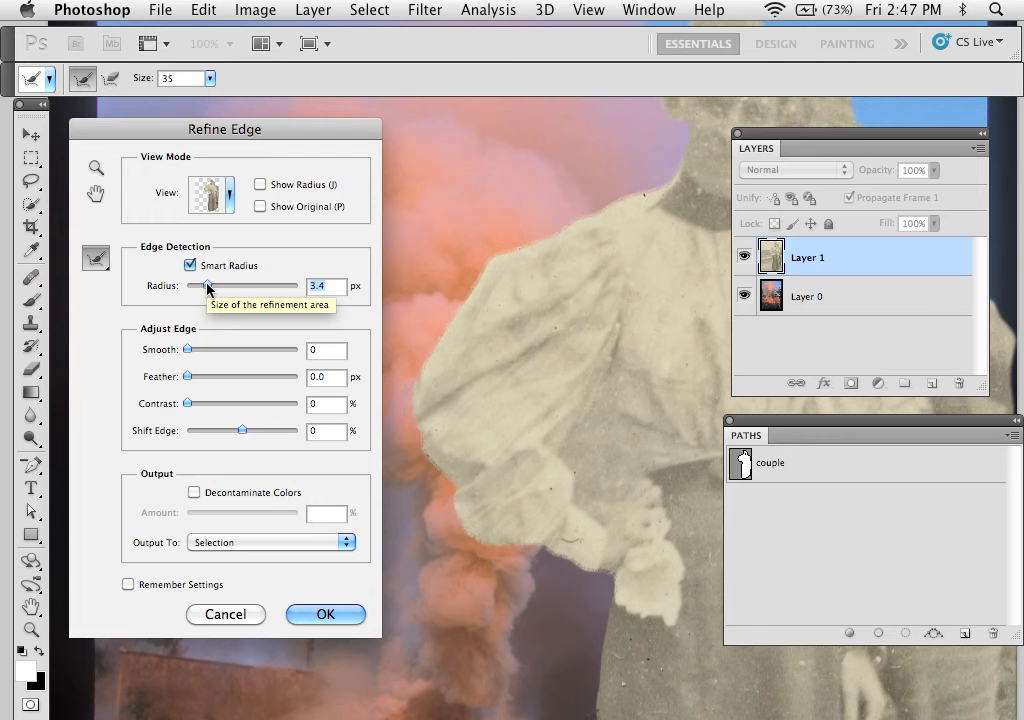
pyautogui.moveTo(207, 288); pyautogui.dragTo(203, 288)
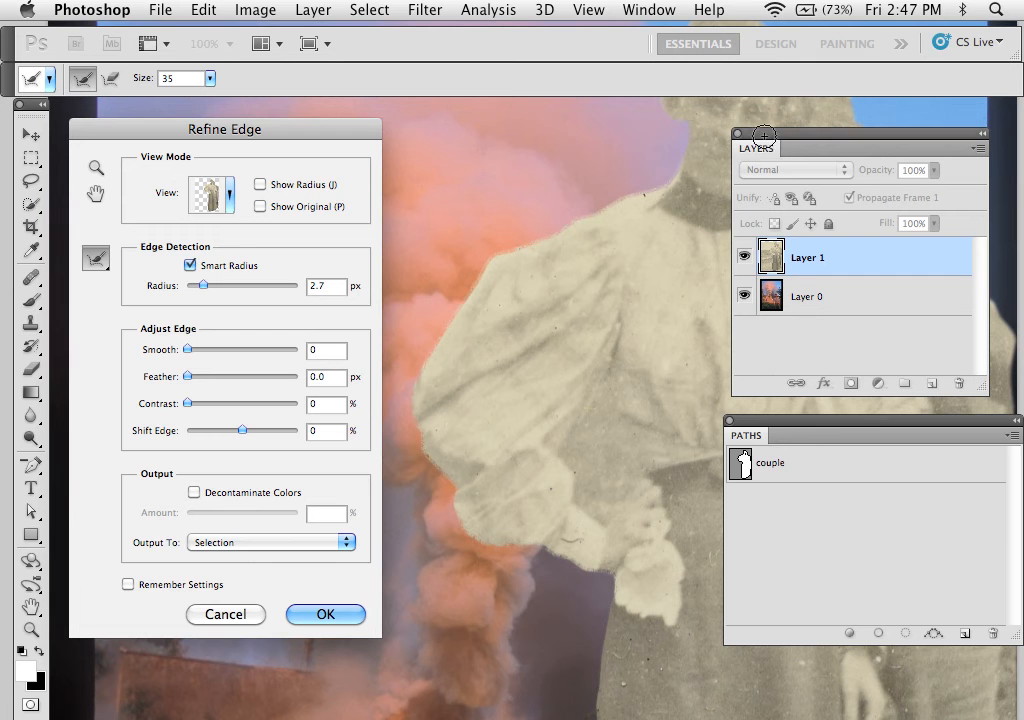
pyautogui.click(229, 614)
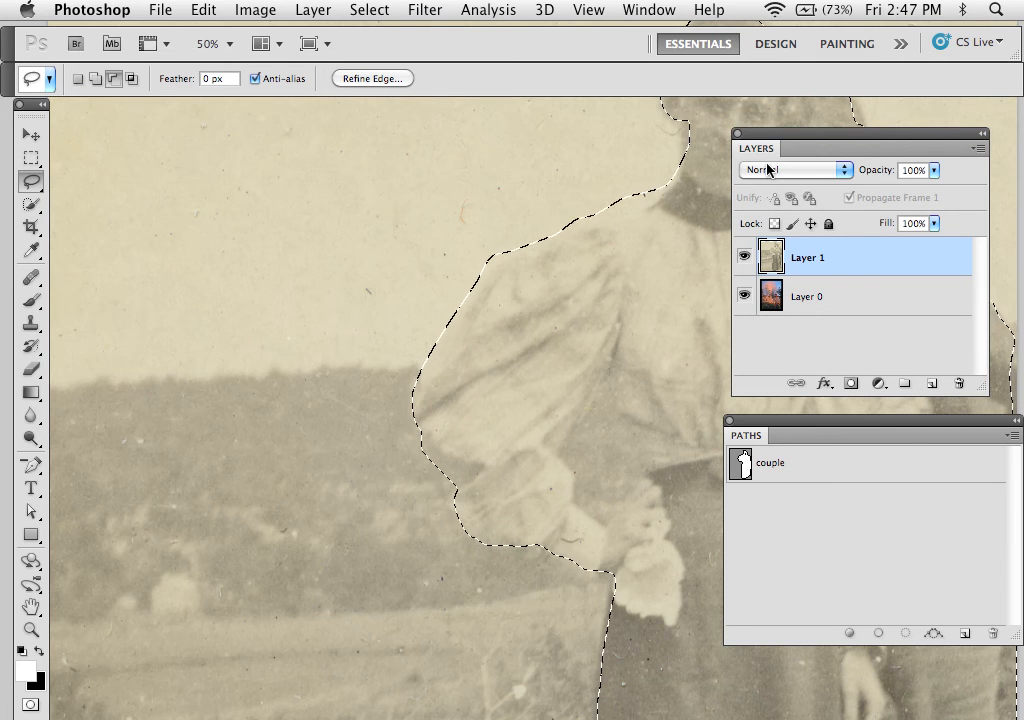
# Collapse the Layers and Paths panels to icons and dock Layers beneath Paths, clear of the couple.
pyautogui.moveTo(773, 147); pyautogui.dragTo(800, 437)
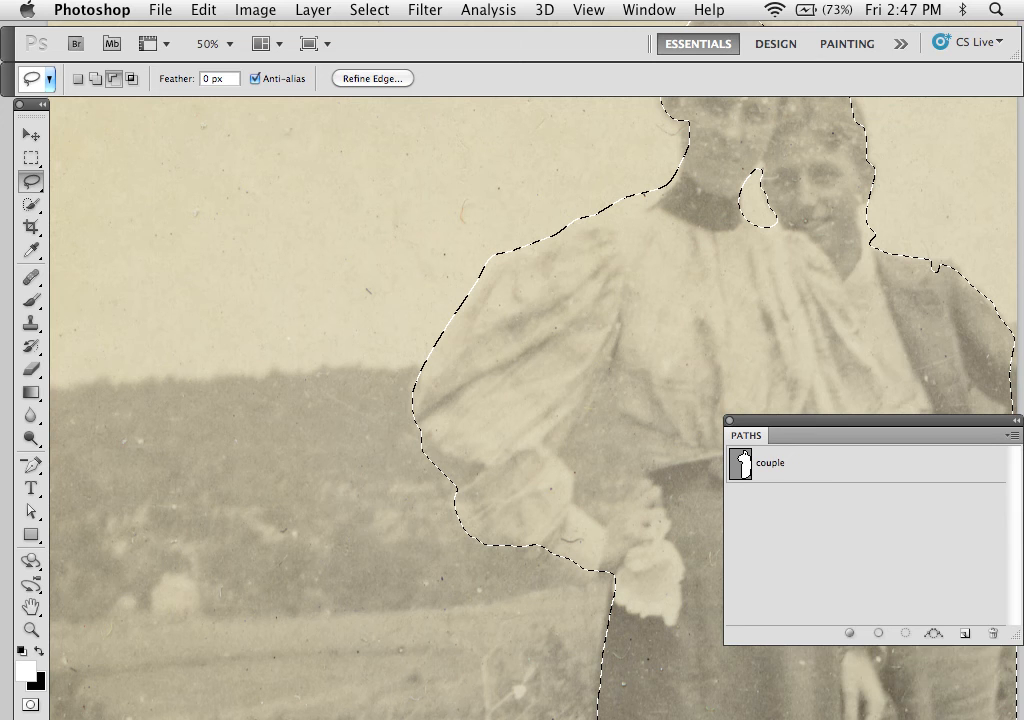
pyautogui.moveTo(650, 716); pyautogui.dragTo(774, 662)
pyautogui.doubleClick(757, 676)
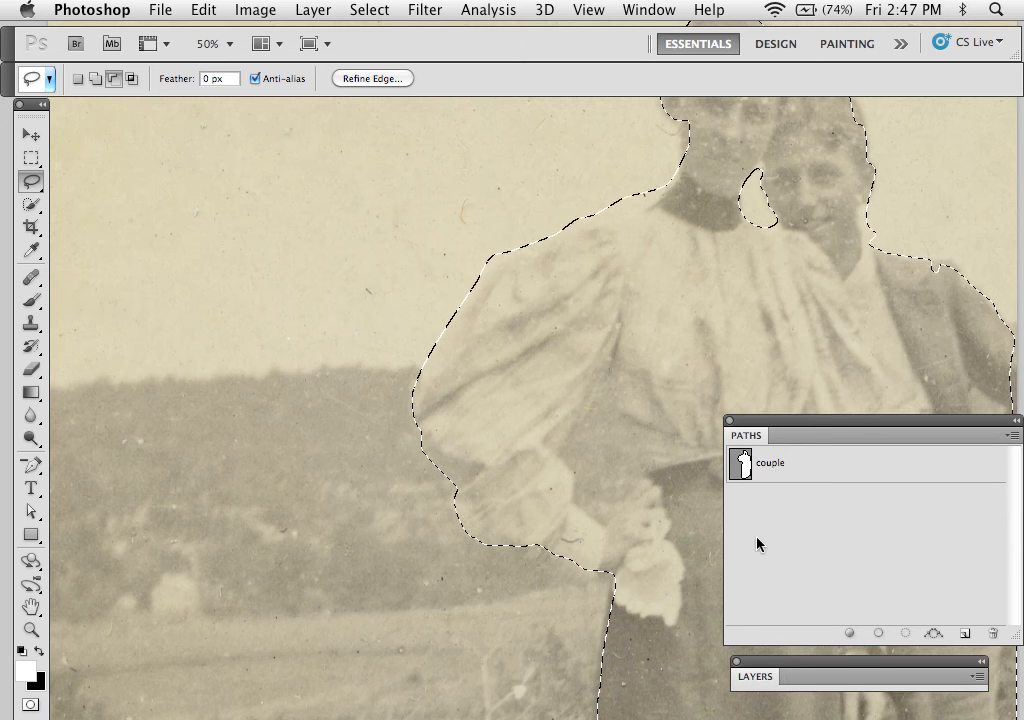
pyautogui.doubleClick(741, 422)
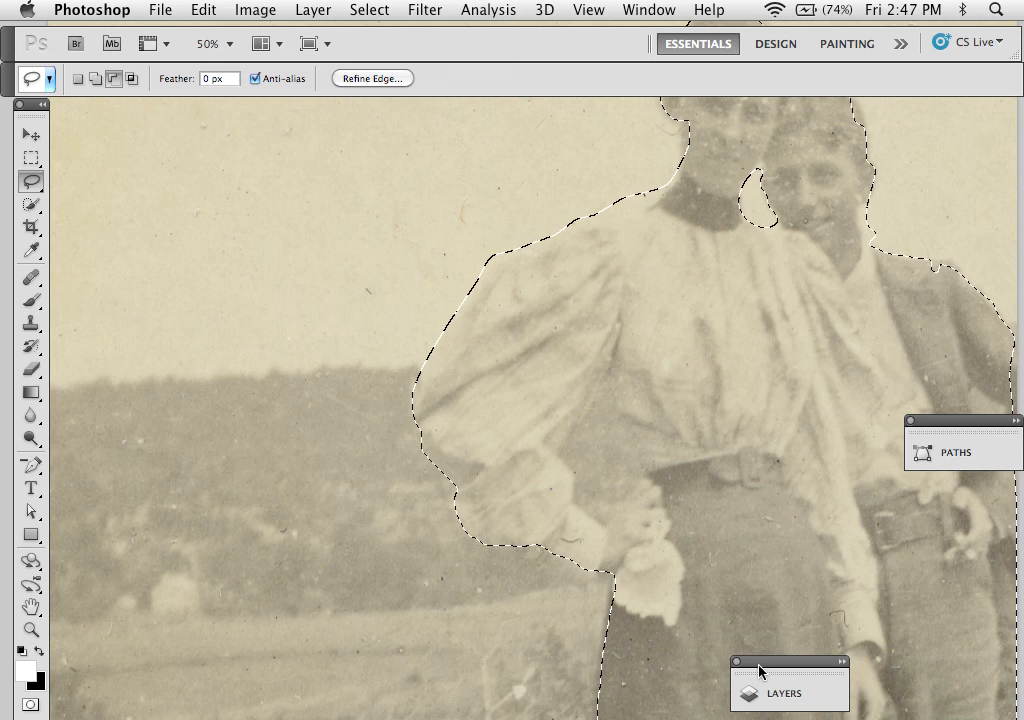
pyautogui.moveTo(758, 672); pyautogui.dragTo(925, 495)
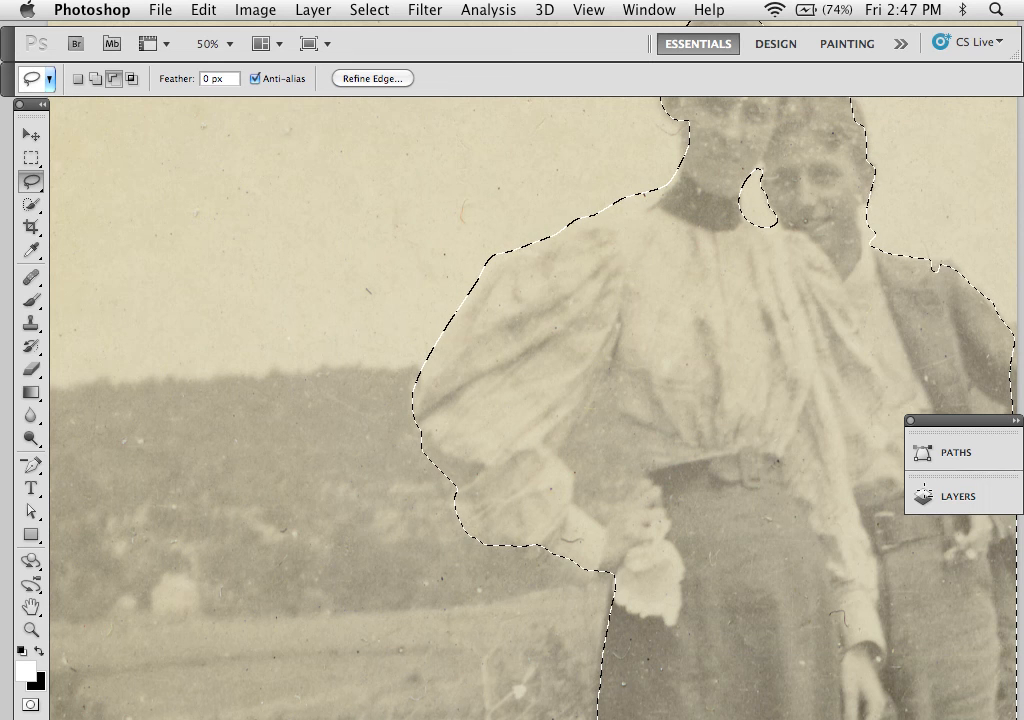
# Reopen Refine Edge for the couple selection, set the Radius to 2.0 px and the view mode to On Layers.
pyautogui.click(362, 79)
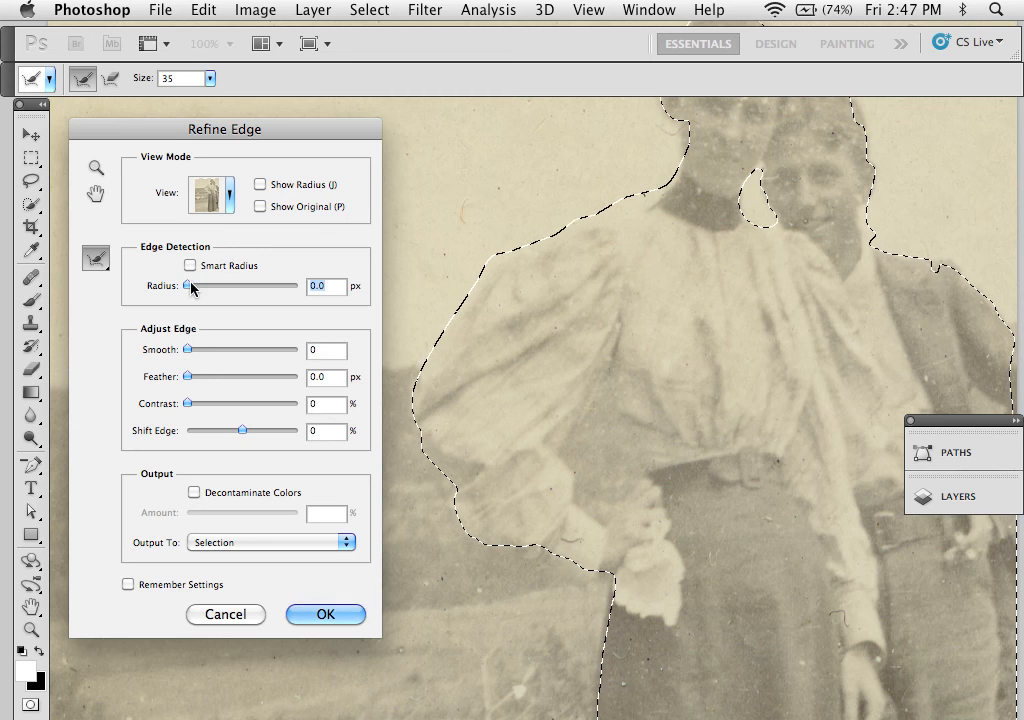
pyautogui.moveTo(194, 288); pyautogui.dragTo(199, 288)
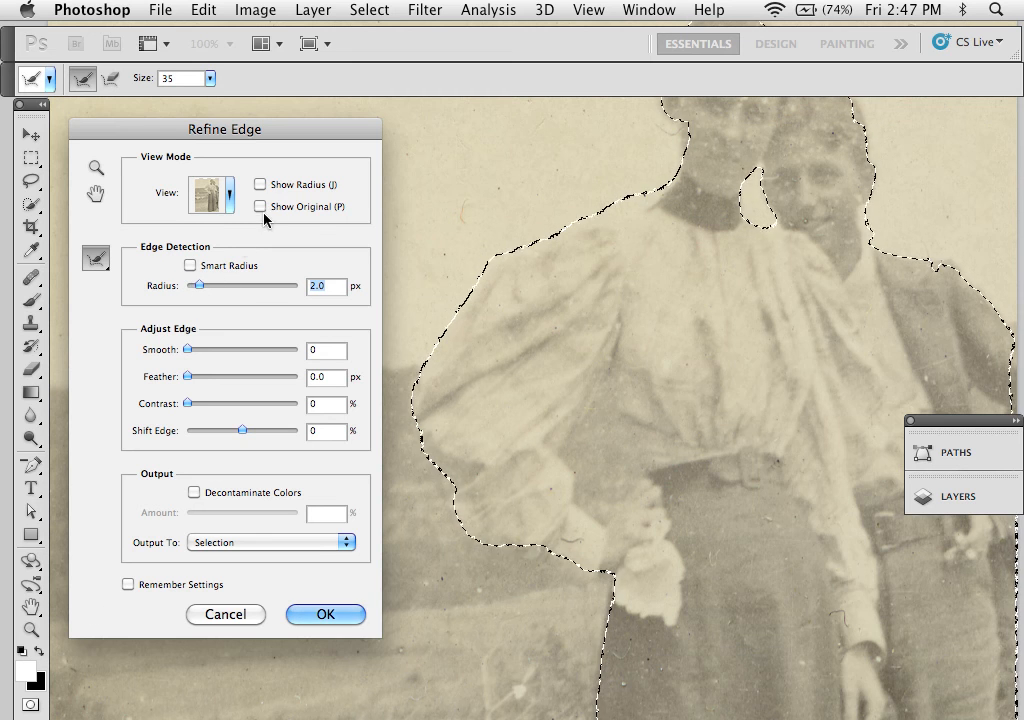
pyautogui.click(227, 196)
pyautogui.click(208, 438)
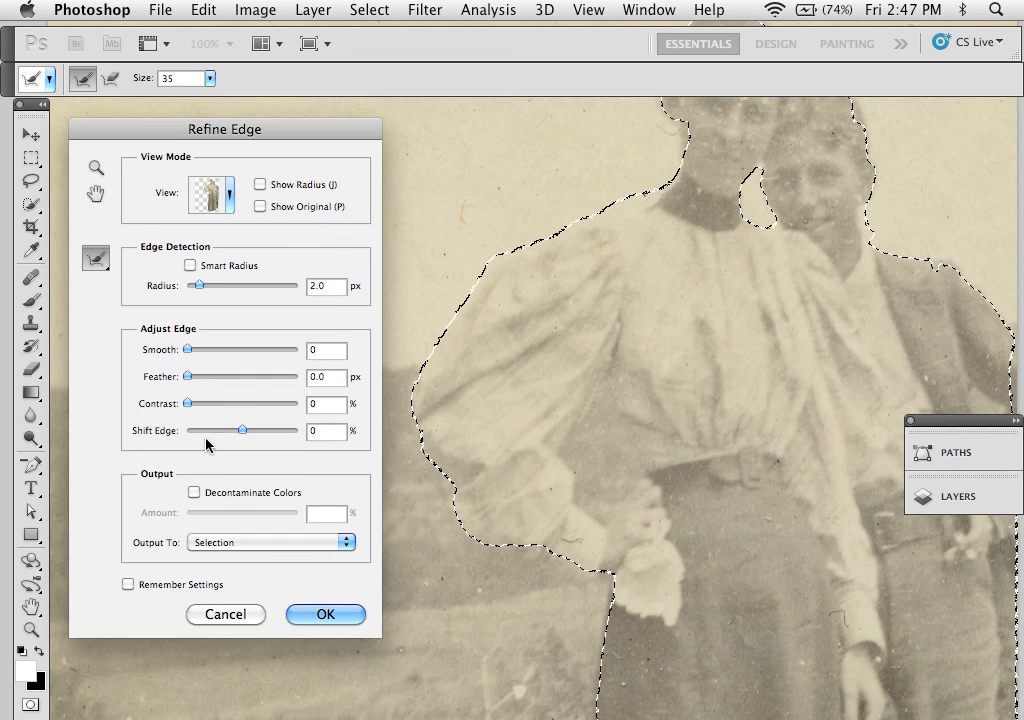
# Brush along the outer edge of the woman's face, hair and neck with the Erase Refinements Tool.
pyautogui.click(107, 268)
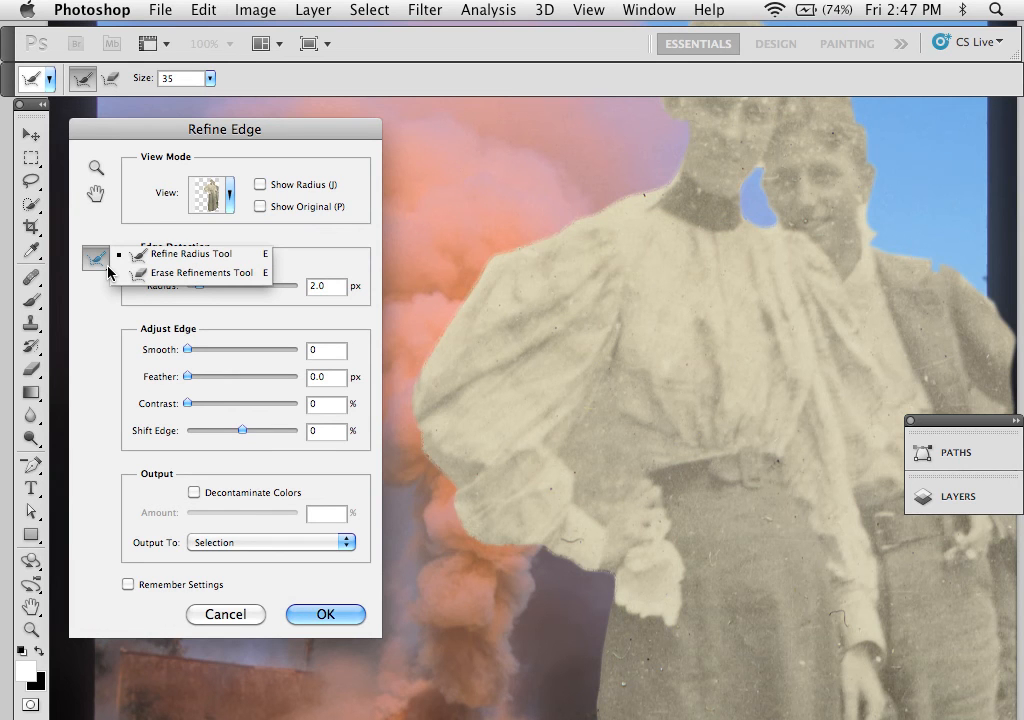
pyautogui.click(166, 272)
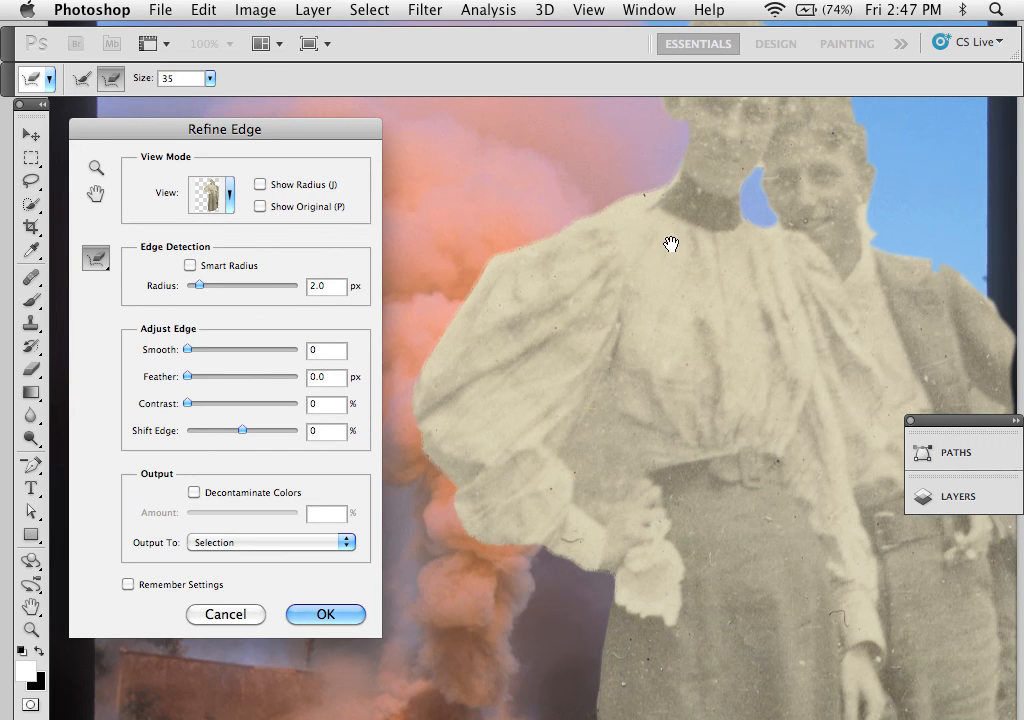
pyautogui.moveTo(670, 245); pyautogui.dragTo(606, 441)
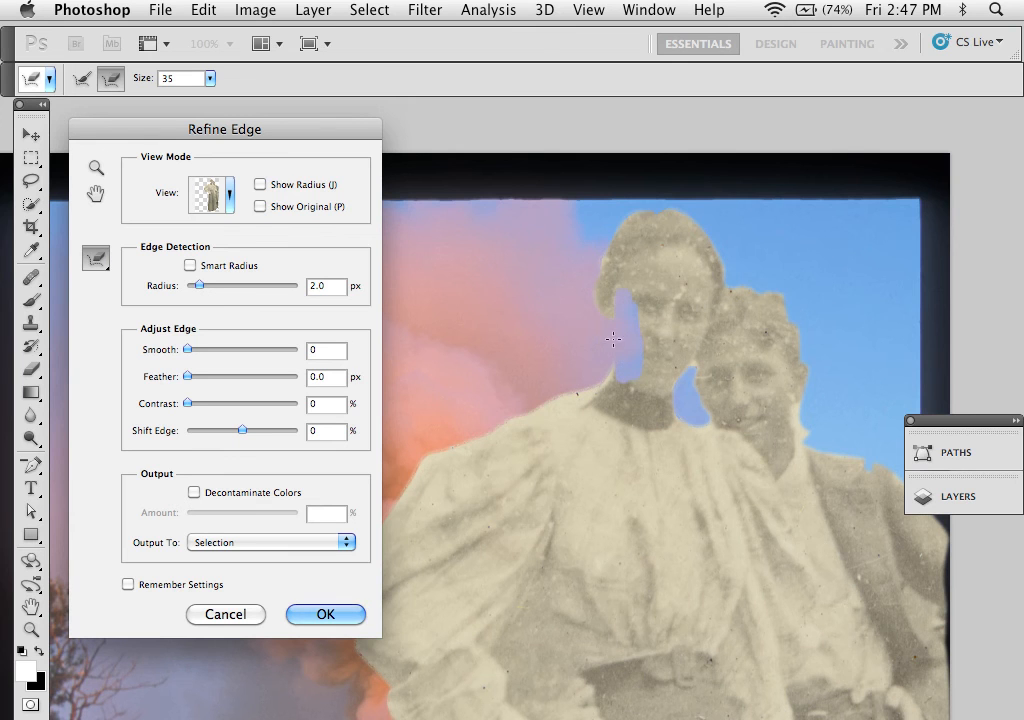
pyautogui.click(613, 295)
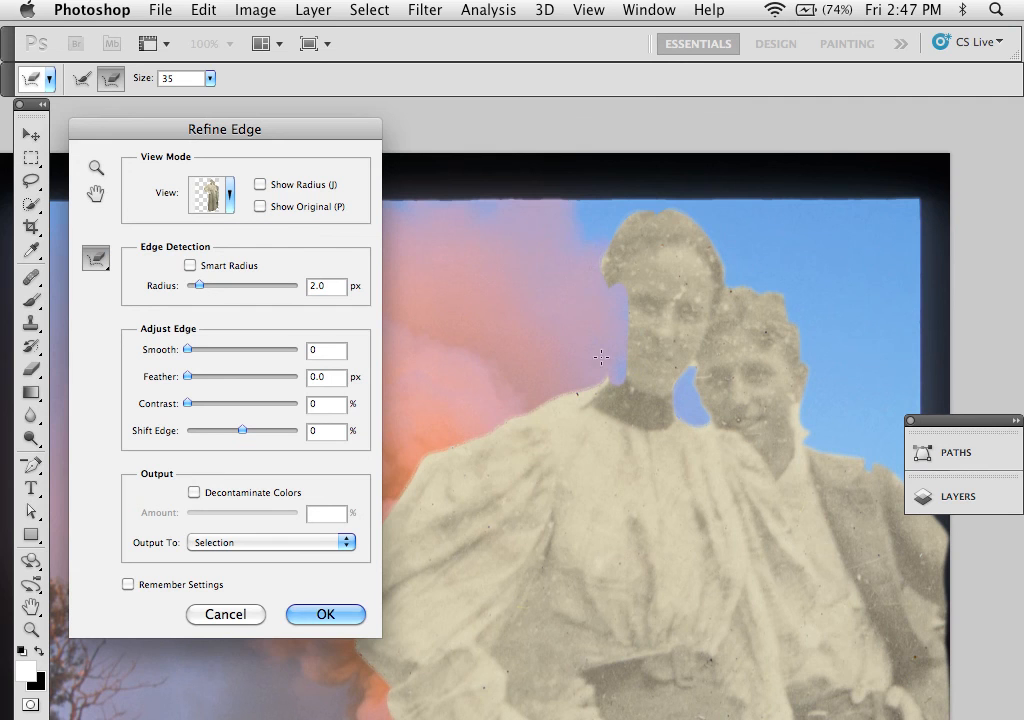
pyautogui.moveTo(601, 357); pyautogui.dragTo(617, 338)
pyautogui.moveTo(642, 254); pyautogui.dragTo(641, 268)
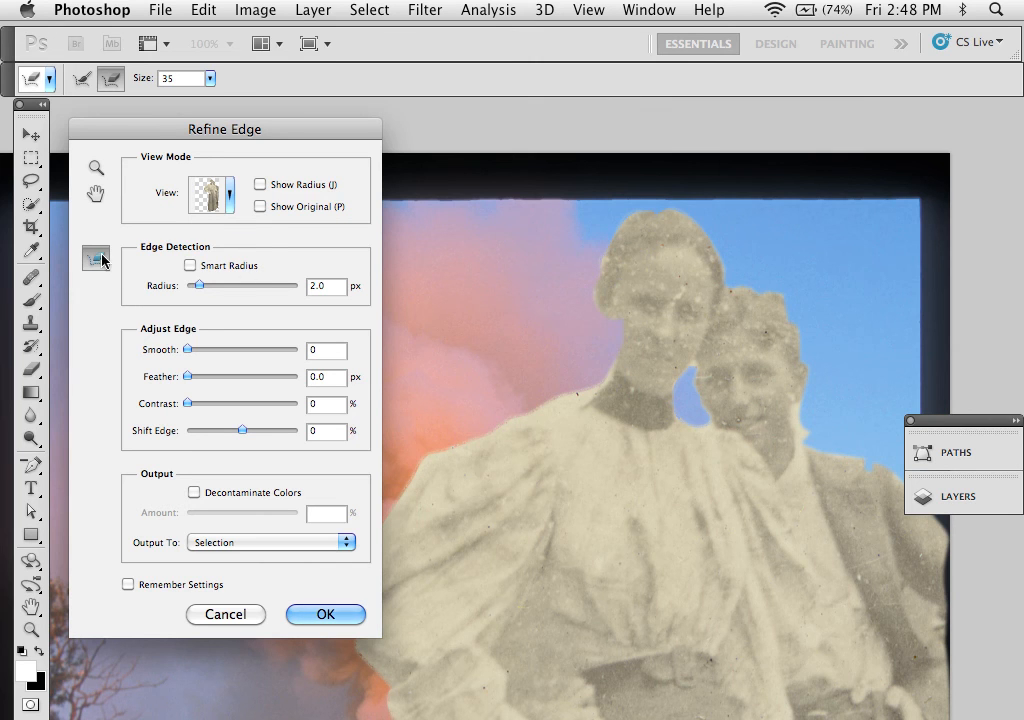
# Brush the hair edge beside the woman's cheek with the Refine Radius Tool and turn on Smart Radius.
pyautogui.moveTo(103, 260); pyautogui.dragTo(165, 256)
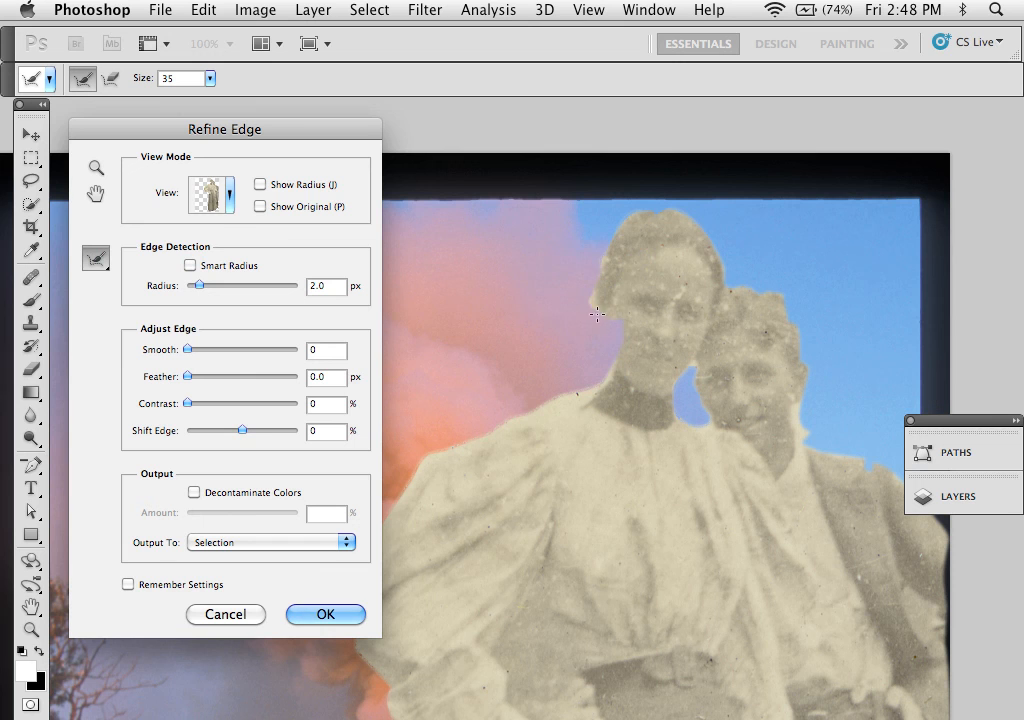
pyautogui.moveTo(597, 314)
pyautogui.mouseDown()
pyautogui.moveTo(606, 343)
pyautogui.moveTo(629, 317)
pyautogui.moveTo(705, 316)
pyautogui.moveTo(614, 300)
pyautogui.moveTo(615, 356)
pyautogui.moveTo(604, 340)
pyautogui.moveTo(615, 302)
pyautogui.mouseUp()
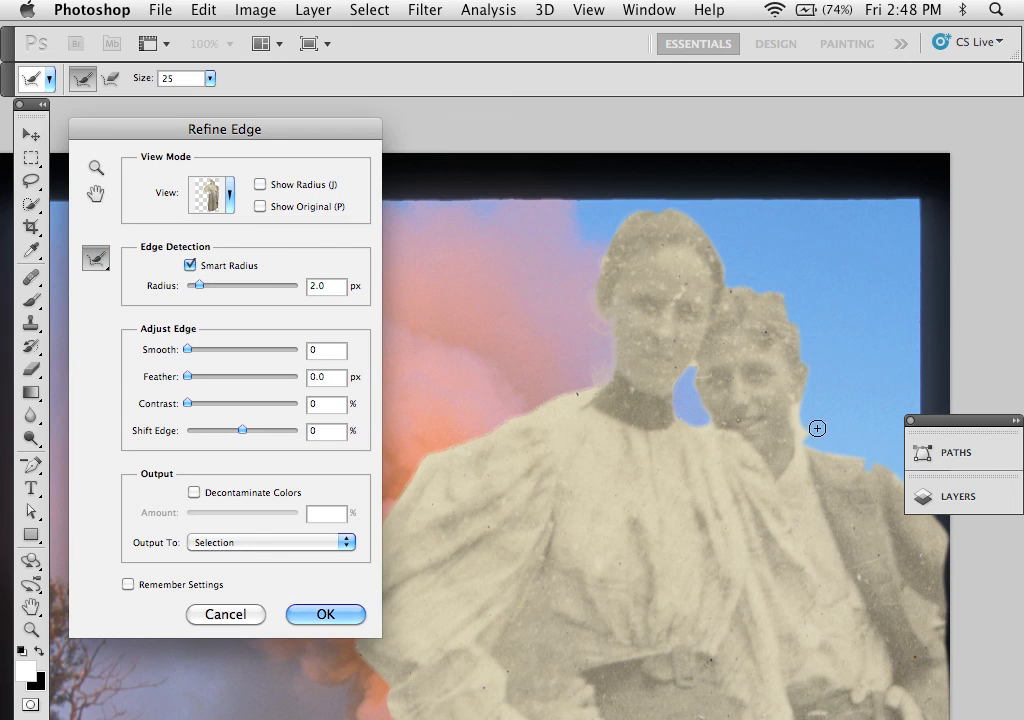
# Set the refinement brush size to 60 and brush over the edges at the man's collar and the woman's cheek and neck.
pyautogui.press(']')
pyautogui.press(']')
pyautogui.press(']')
pyautogui.press(']')
pyautogui.press(']')
pyautogui.press('[')
pyautogui.press('[')
pyautogui.press('[')
pyautogui.press('[')
pyautogui.press('[')
pyautogui.press(']')
pyautogui.press(']')
pyautogui.press(']')
pyautogui.press(']')
pyautogui.press(']')
pyautogui.press(']')
pyautogui.press(']')
pyautogui.press(']')
pyautogui.press(']')
pyautogui.press(']')
pyautogui.press('[')
pyautogui.press('[')
pyautogui.press('[')
pyautogui.press('[')
pyautogui.moveTo(817, 428)
pyautogui.mouseDown()
pyautogui.moveTo(809, 402)
pyautogui.moveTo(807, 432)
pyautogui.mouseUp()
pyautogui.press('alt')
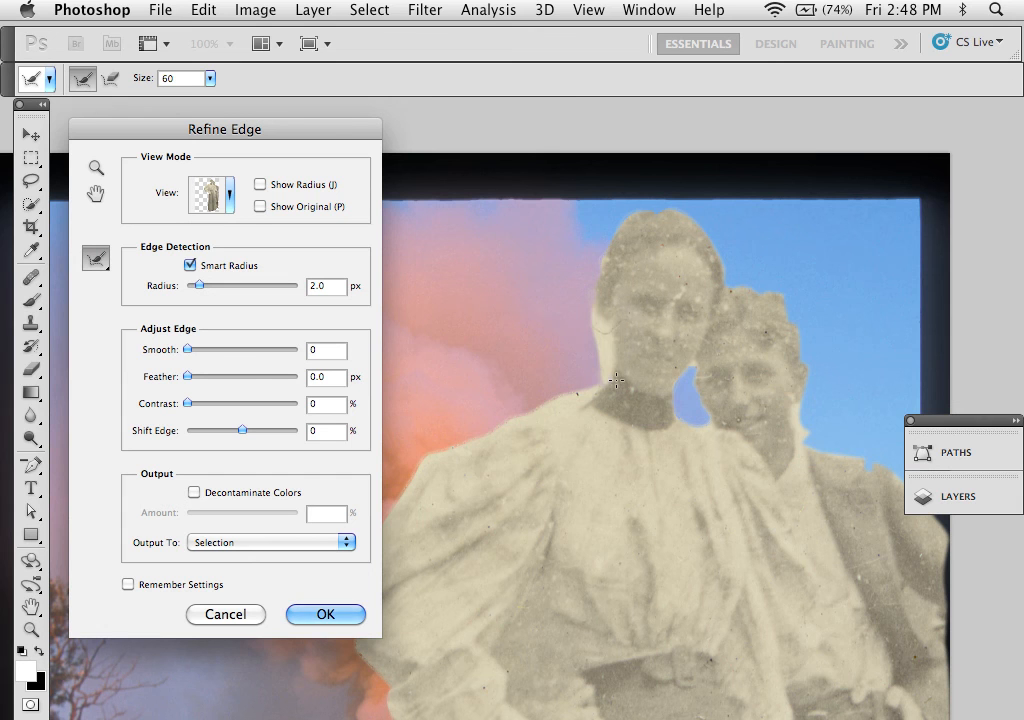
pyautogui.moveTo(621, 366); pyautogui.dragTo(611, 329)
# Erase refinements along the outer edge of the woman's puffed sleeve and forearm with the size 60 brush.
pyautogui.moveTo(501, 504); pyautogui.dragTo(738, 110)
pyautogui.moveTo(716, 502); pyautogui.dragTo(560, 306)
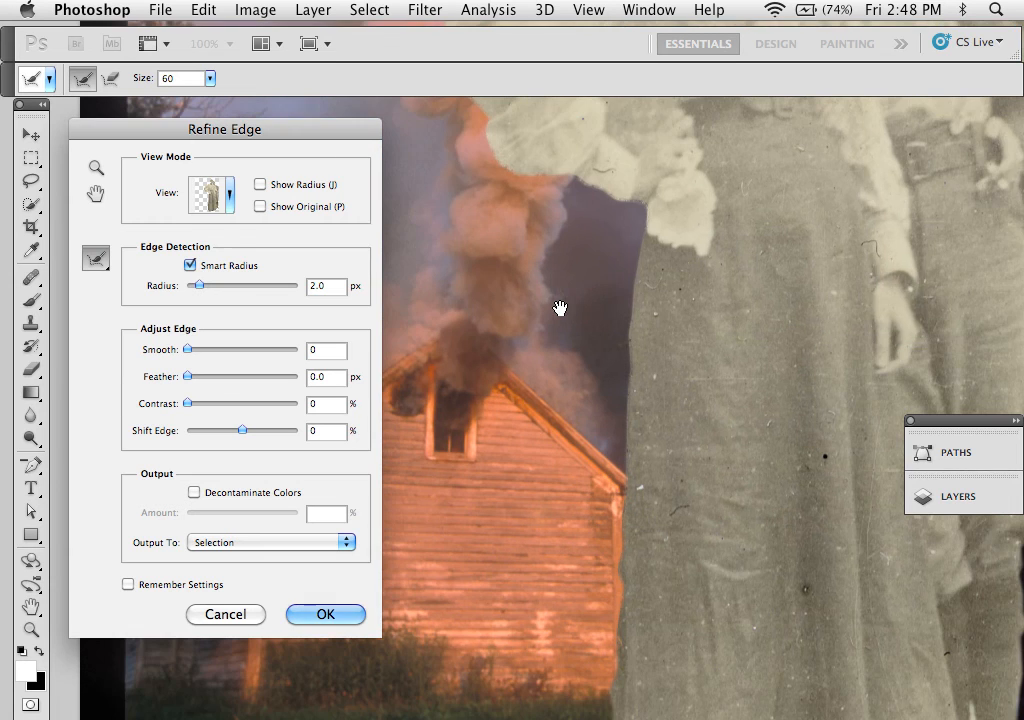
pyautogui.moveTo(596, 241); pyautogui.dragTo(585, 434)
pyautogui.press('alt')
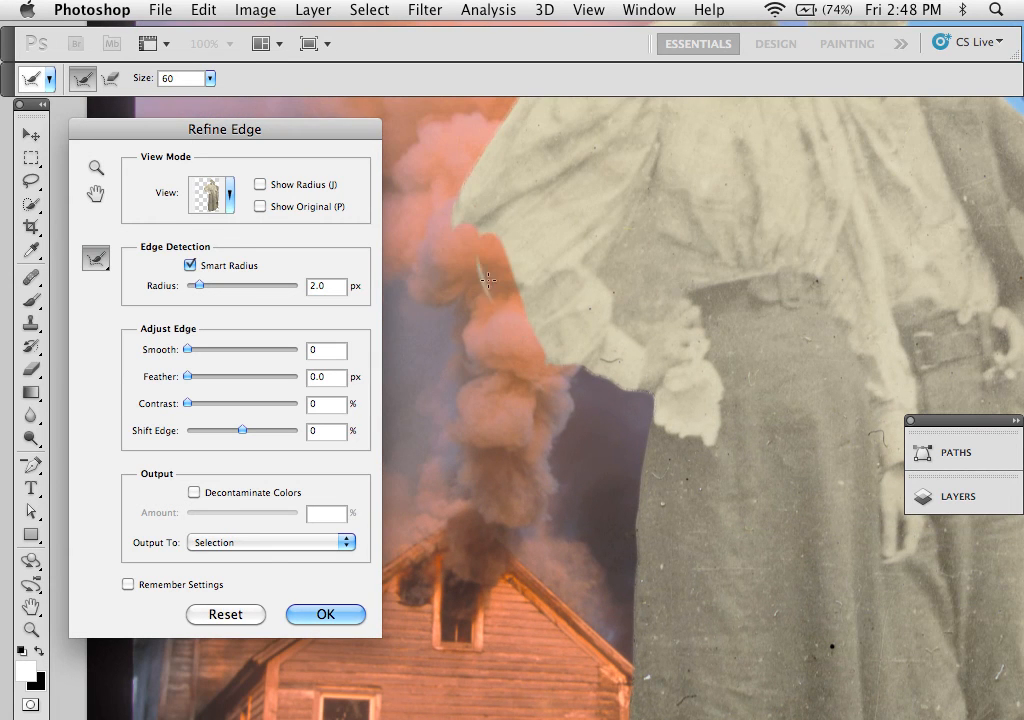
pyautogui.moveTo(484, 253); pyautogui.dragTo(503, 252)
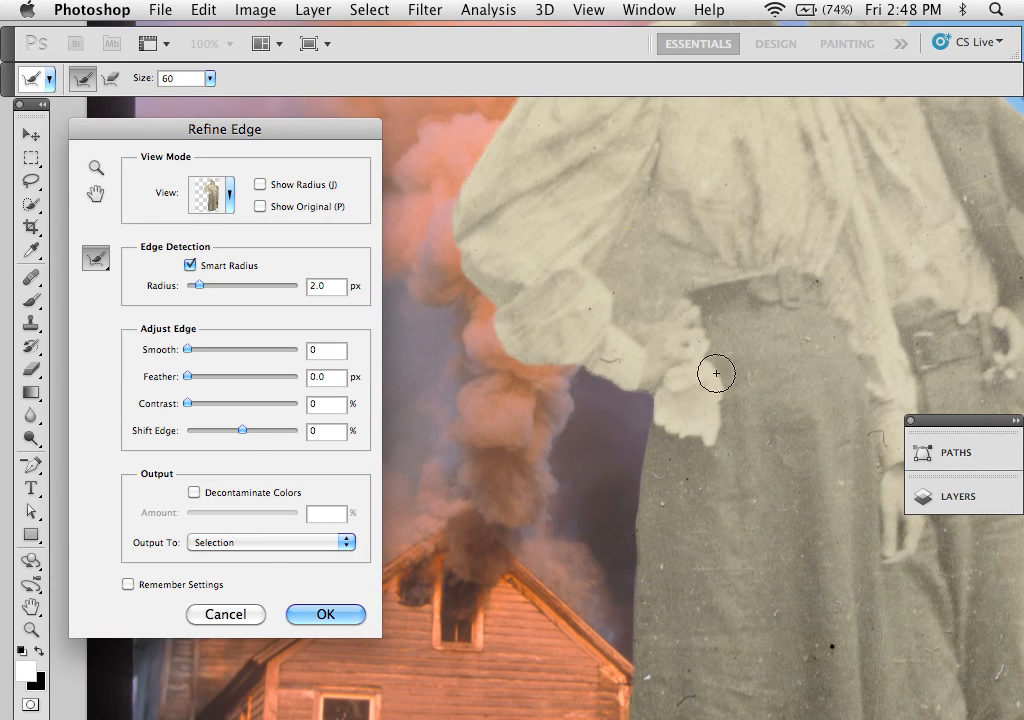
pyautogui.press('alt')
pyautogui.moveTo(500, 301)
pyautogui.mouseDown()
pyautogui.moveTo(559, 359)
pyautogui.moveTo(521, 324)
pyautogui.moveTo(551, 327)
pyautogui.mouseUp()
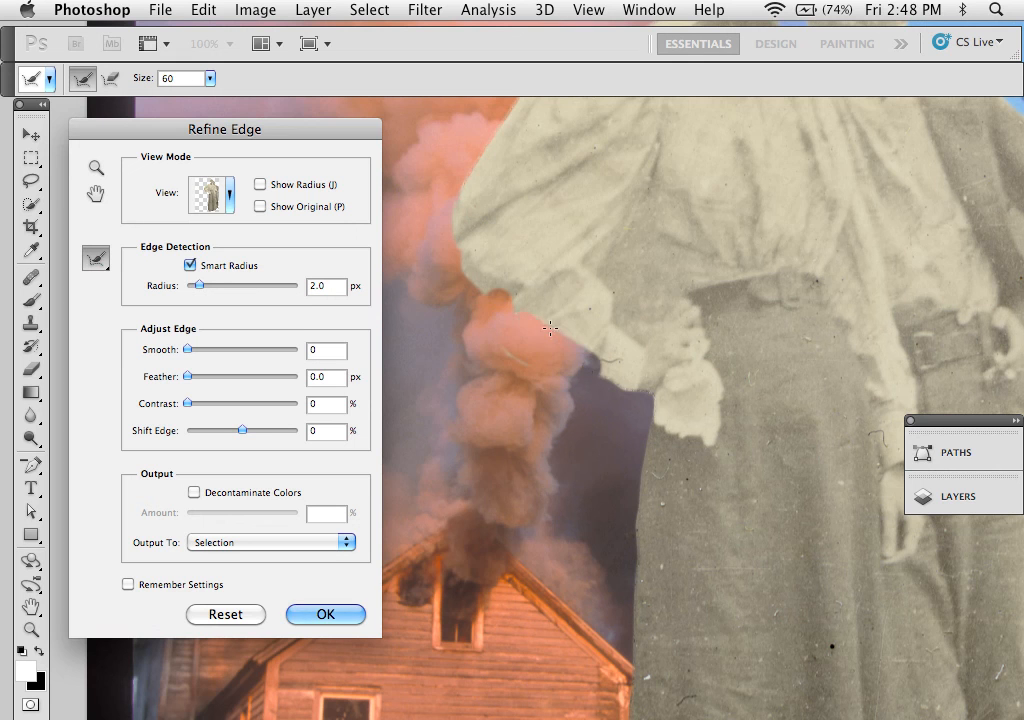
# Set the edge detection Radius to 4.9 px with Smart Radius off and check the sleeve and skirt edges.
pyautogui.moveTo(199, 285); pyautogui.dragTo(213, 285)
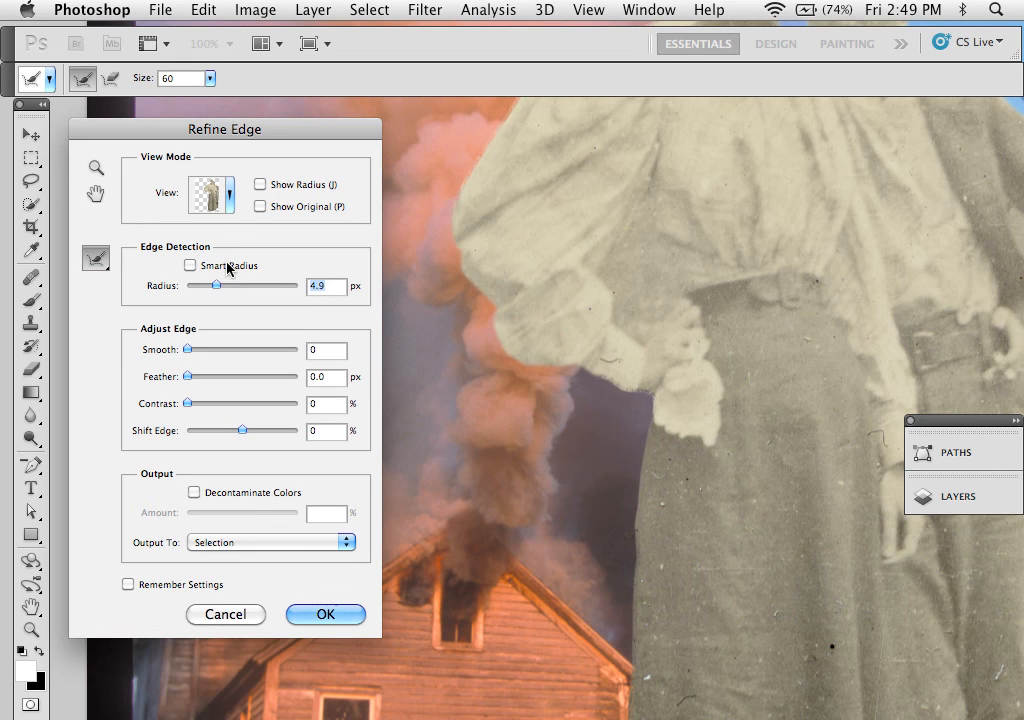
pyautogui.moveTo(535, 407); pyautogui.dragTo(539, 517)
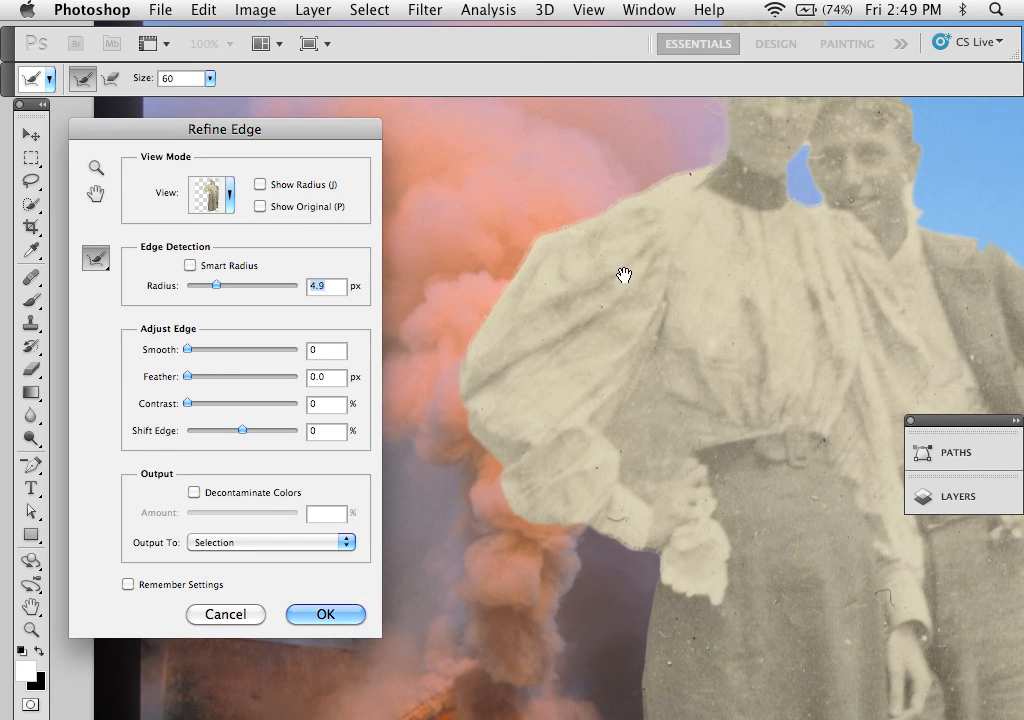
pyautogui.moveTo(697, 457)
pyautogui.mouseDown()
pyautogui.moveTo(642, 313)
pyautogui.moveTo(642, 256)
pyautogui.mouseUp()
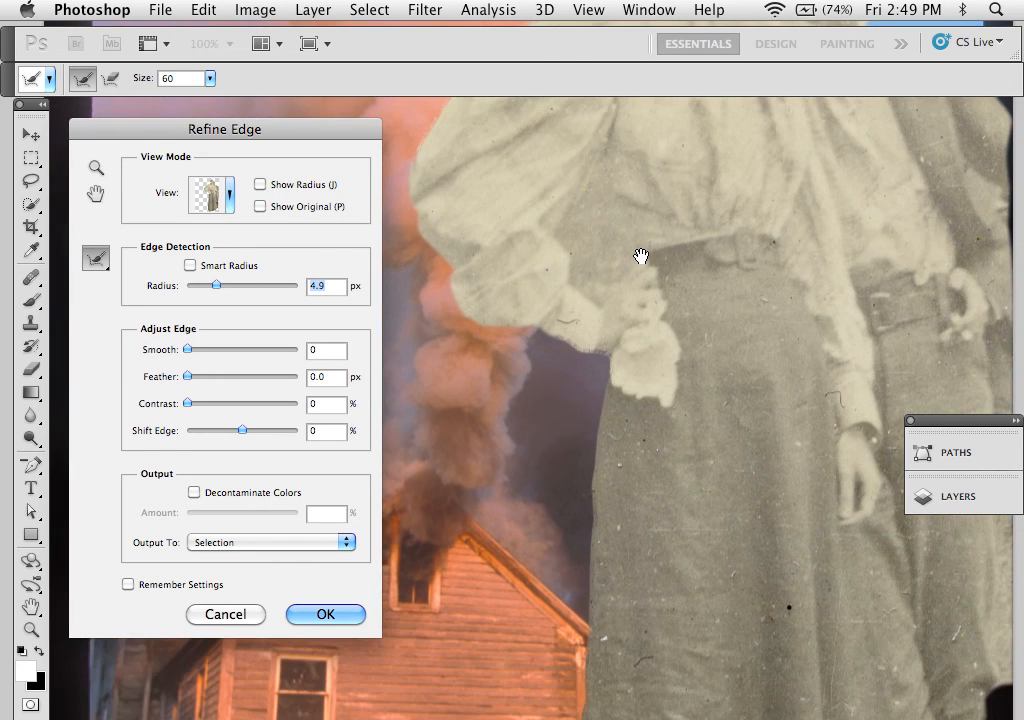
pyautogui.moveTo(633, 359); pyautogui.dragTo(613, 381)
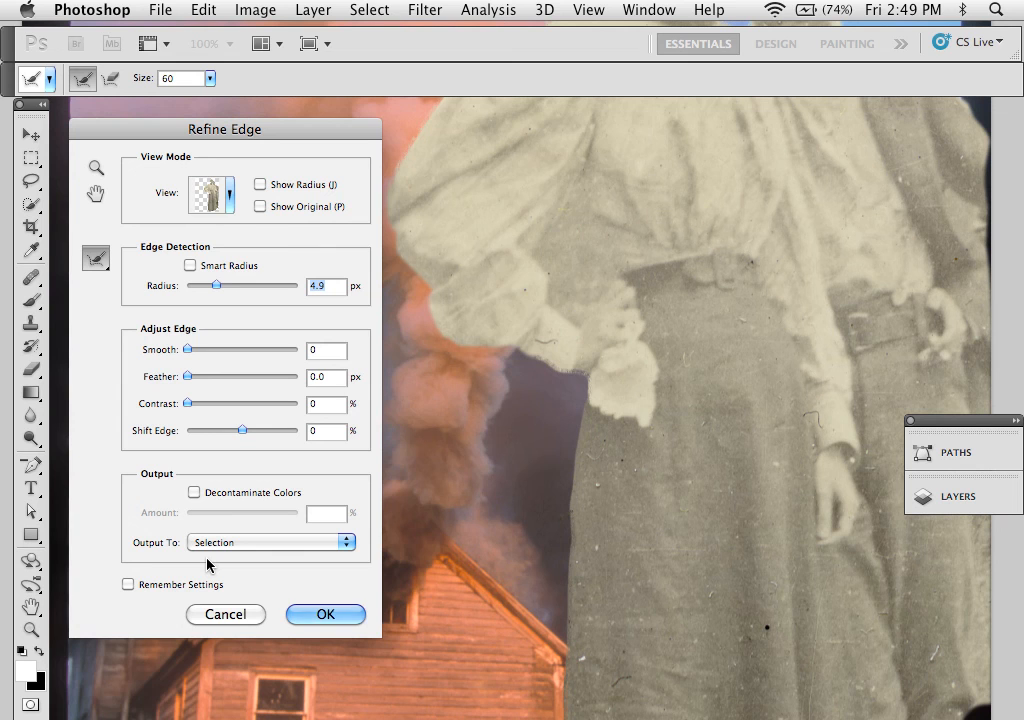
pyautogui.press('alt')
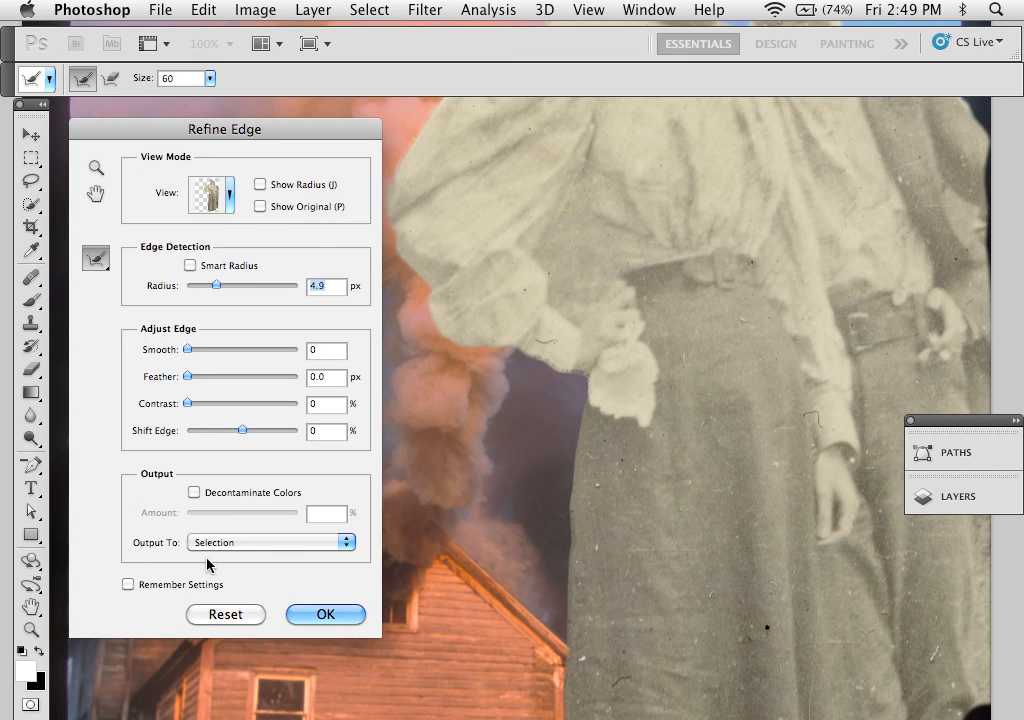